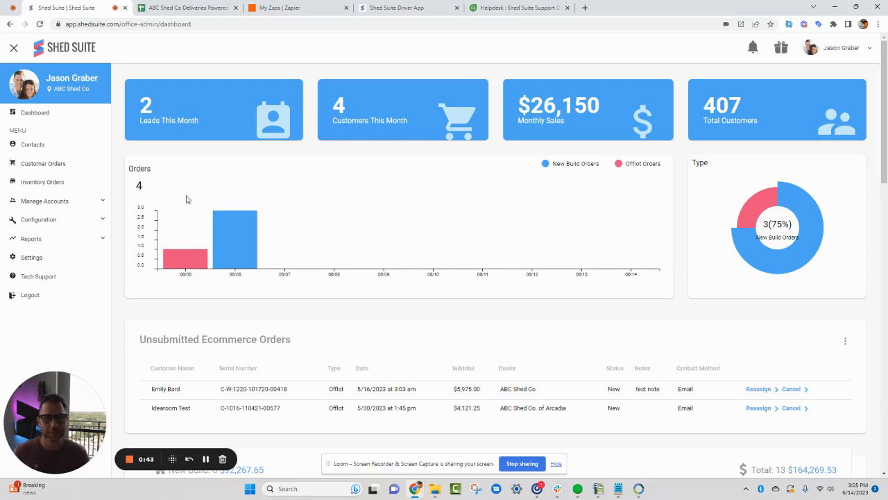
Open the company's configuration settings and go to the Webhook Settings section
click(82, 221)
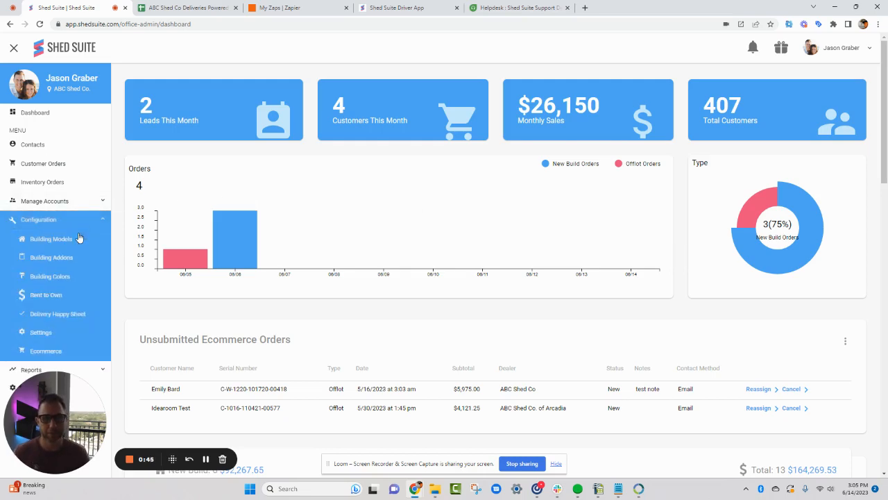
click(43, 332)
scroll(301, 263, down, 1)
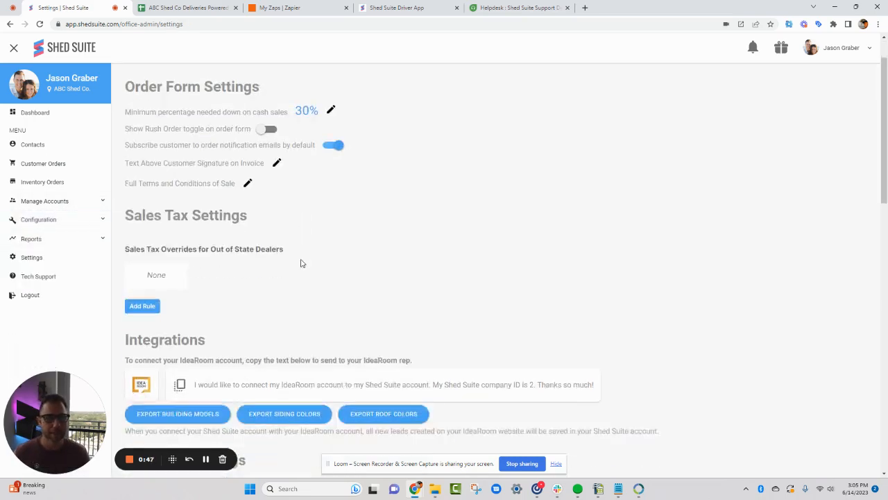
scroll(301, 263, down, 5)
mouse_move(131, 173)
mouse_down()
mouse_move(238, 173)
mouse_move(126, 173)
mouse_up()
click(249, 174)
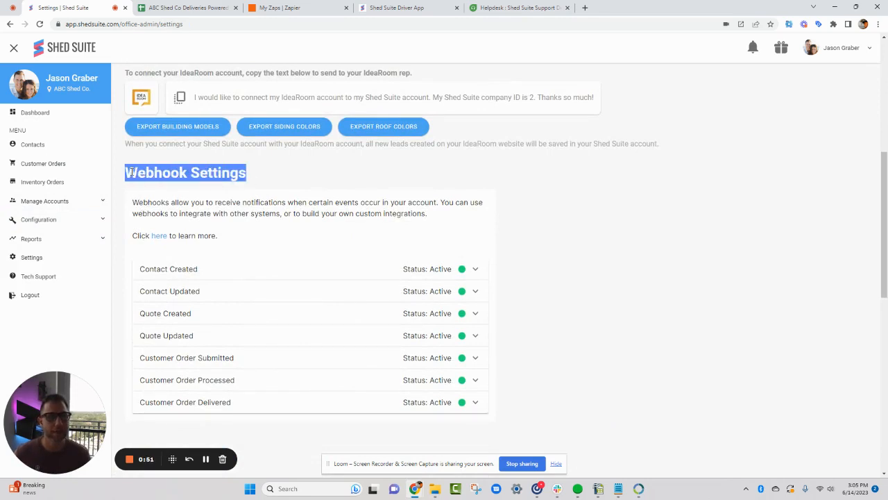
click(130, 173)
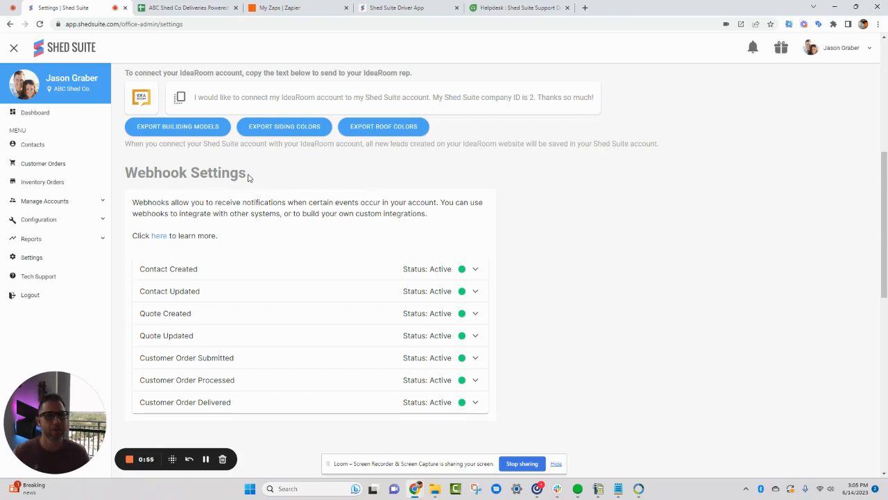
drag(248, 179, 125, 173)
click(127, 170)
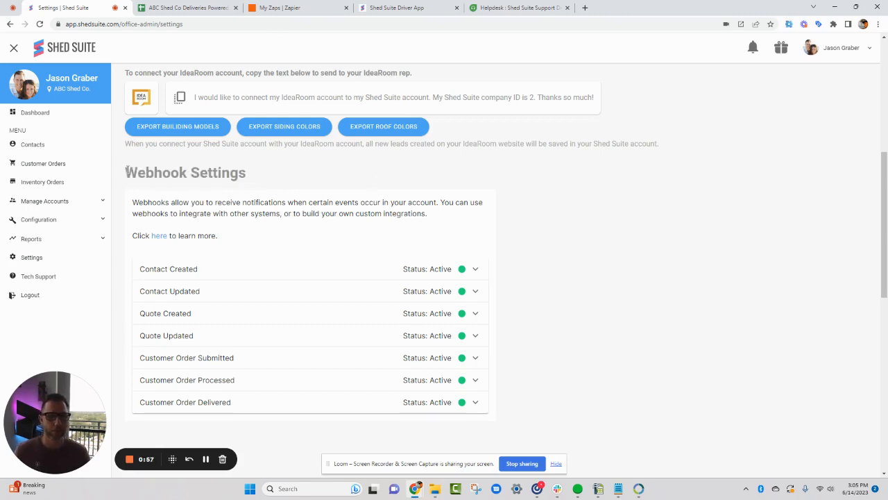
Expand the Customer Order Delivered webhook and copy its example JSON payload
scroll(195, 222, down, 2)
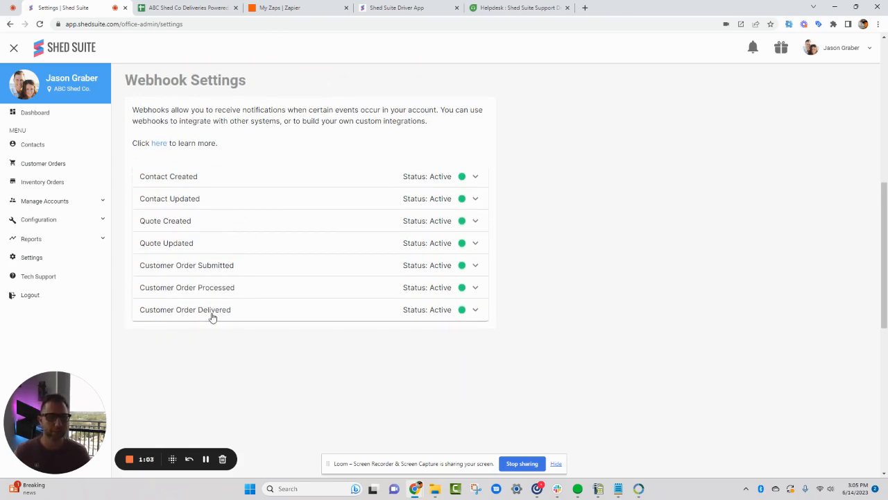
click(248, 313)
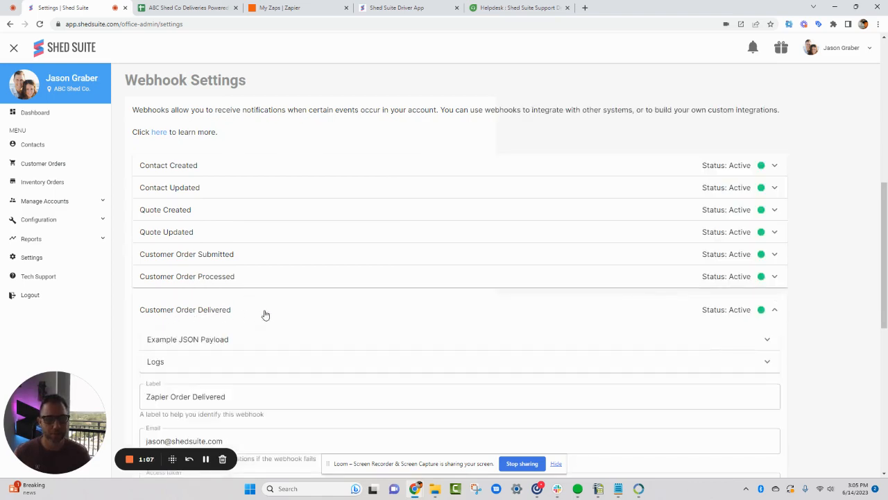
scroll(264, 315, down, 1)
scroll(264, 315, down, 2)
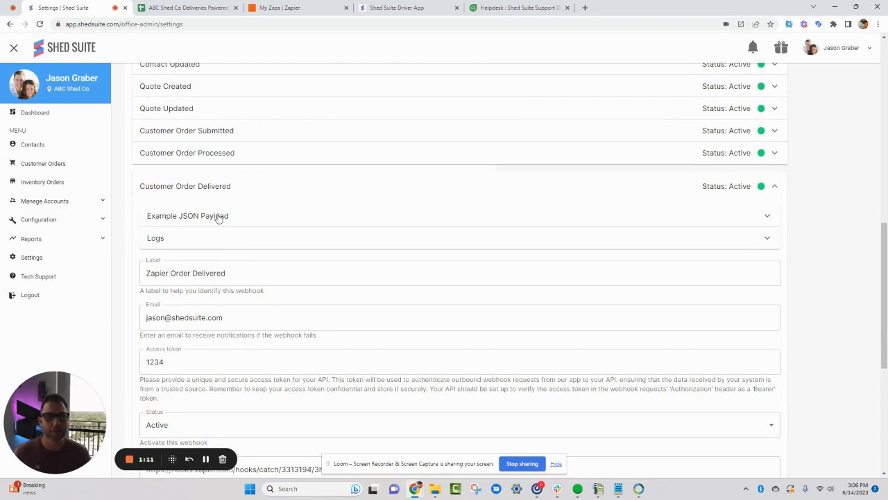
click(710, 219)
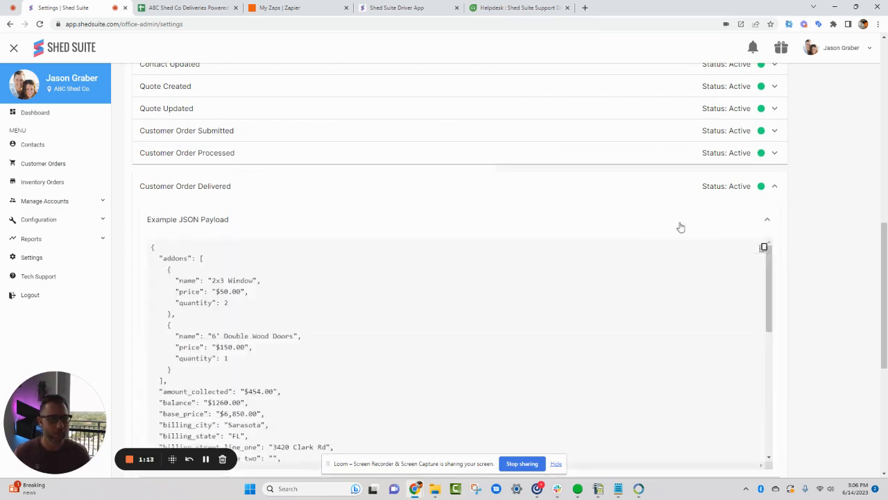
click(763, 248)
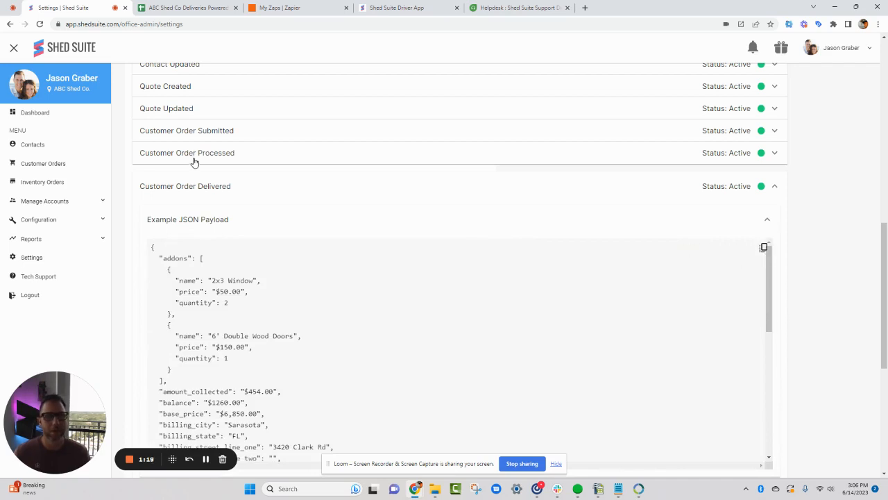
Switch to the ABC Shed Co Deliveries spreadsheet, paste the JSON payload at cell A1 and fit column A to its contents
click(173, 10)
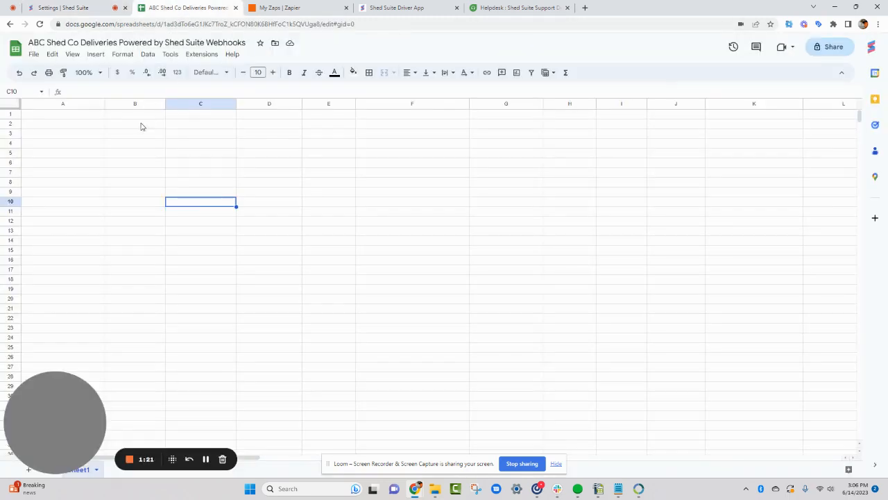
click(68, 119)
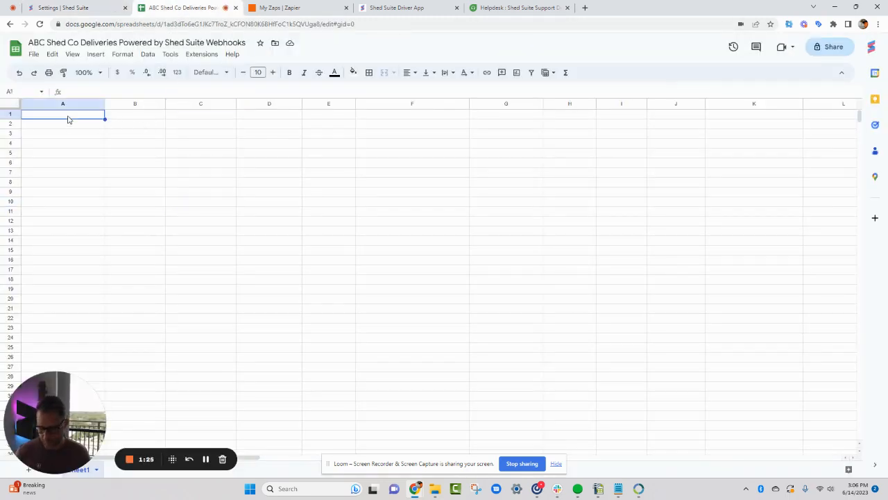
key(ctrl+v)
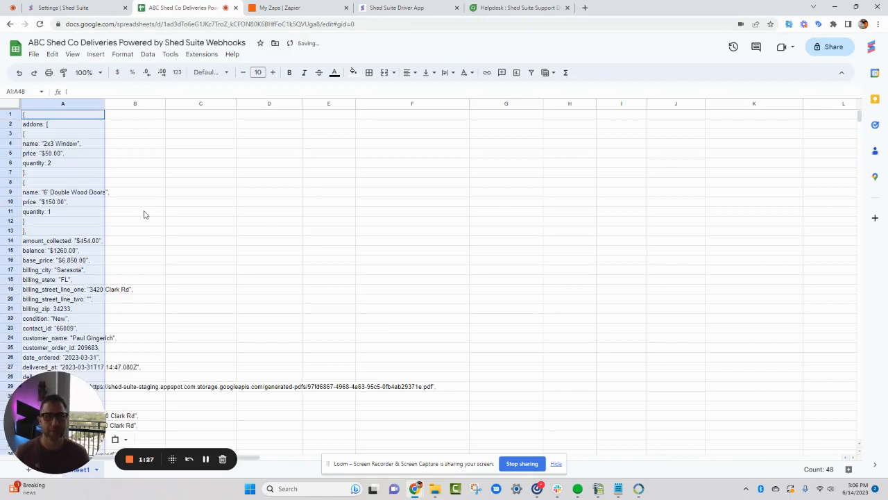
double_click(105, 104)
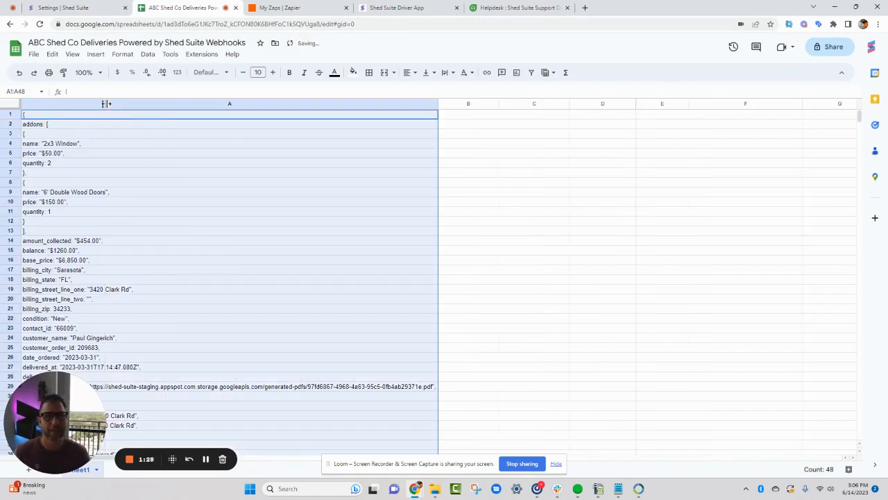
click(205, 172)
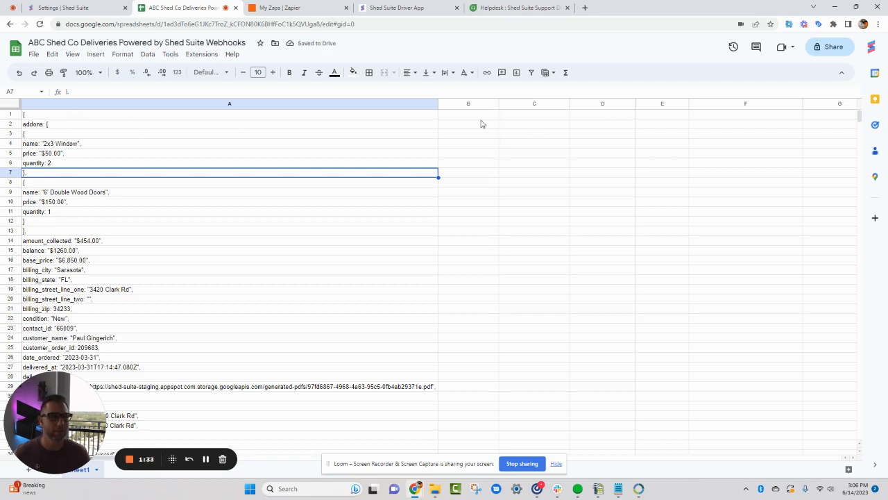
Delete rows 1 to 13, which hold the opening brace and the addons block of the payload
click(65, 230)
drag(9, 232, 7, 115)
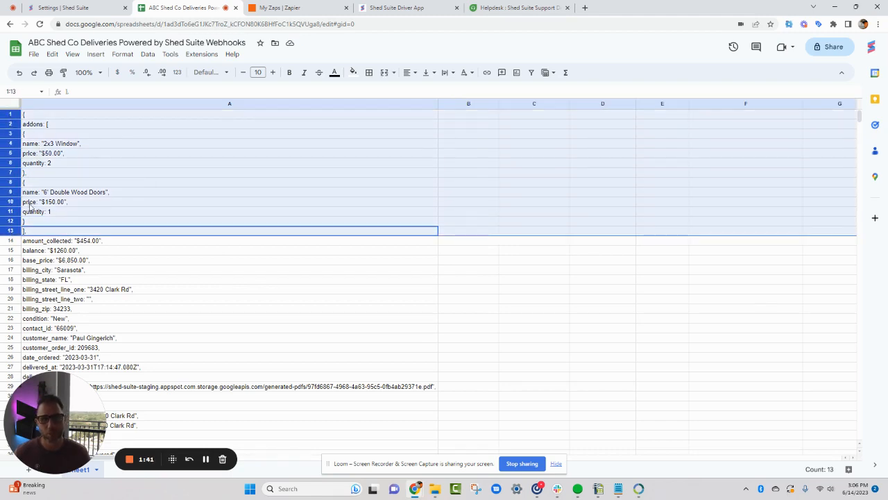
right_click(11, 143)
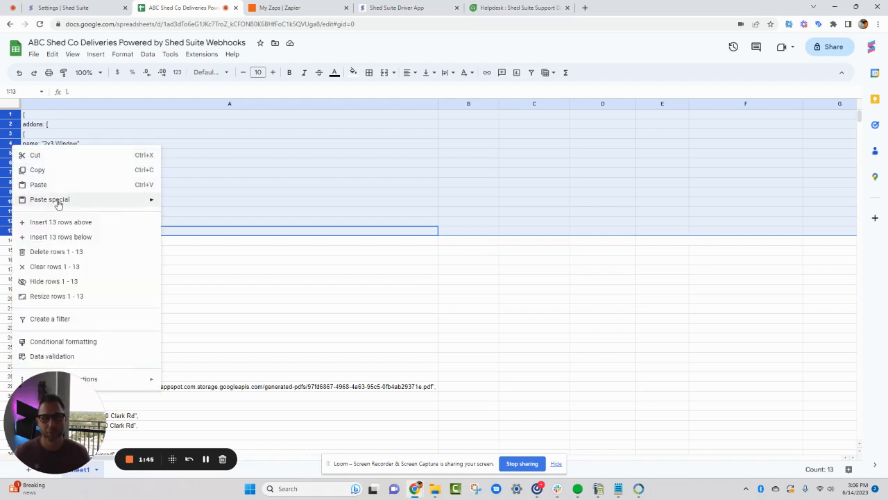
click(53, 253)
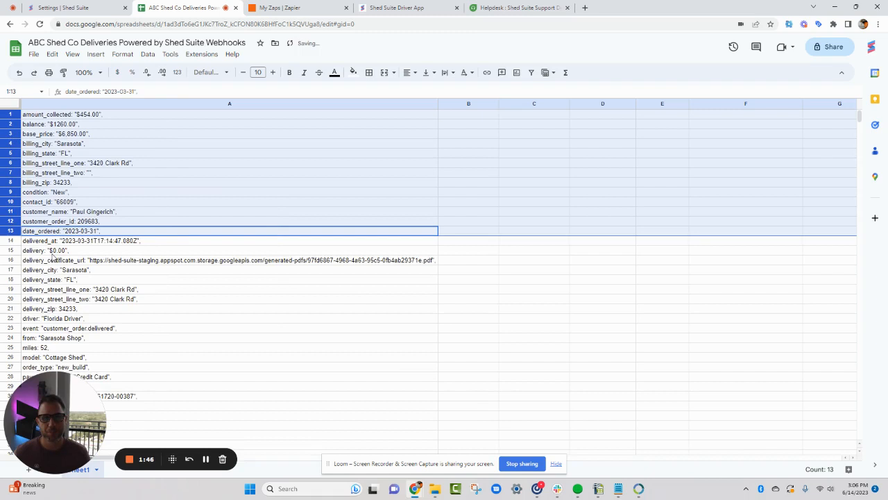
click(103, 173)
Split the payload lines in A1:A34 into two columns using Space as the separator
scroll(97, 180, down, 6)
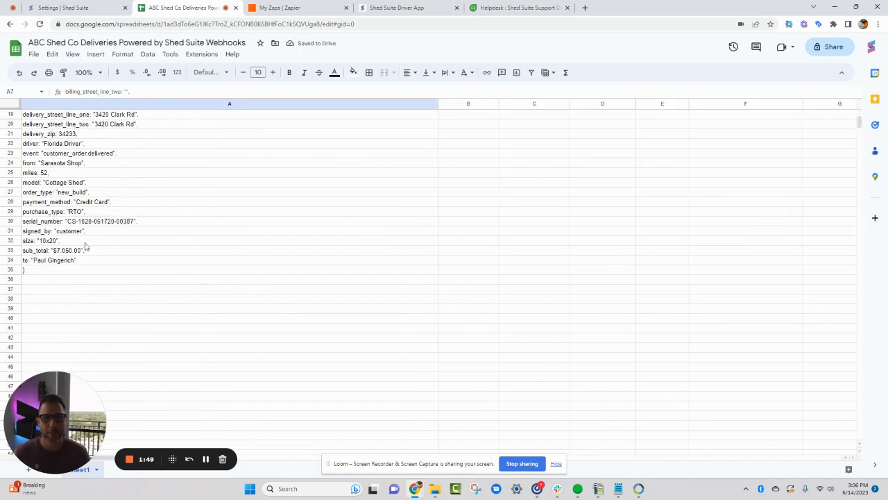
drag(91, 264, 85, 118)
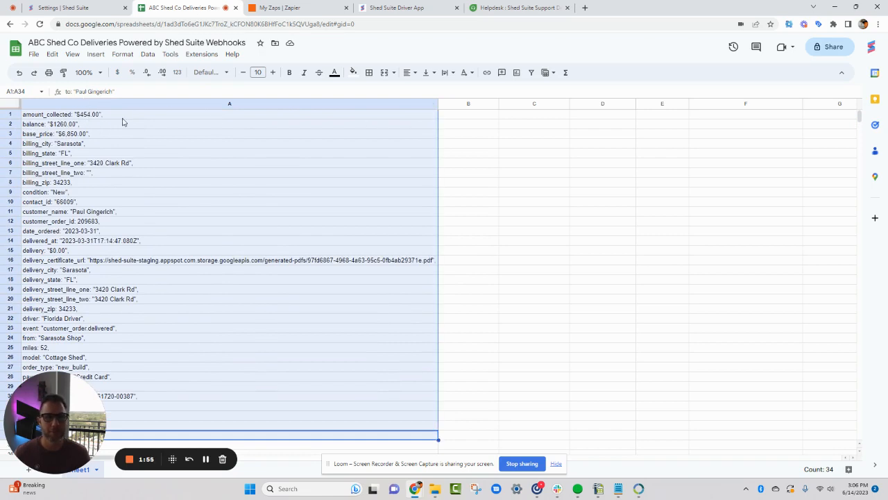
click(148, 54)
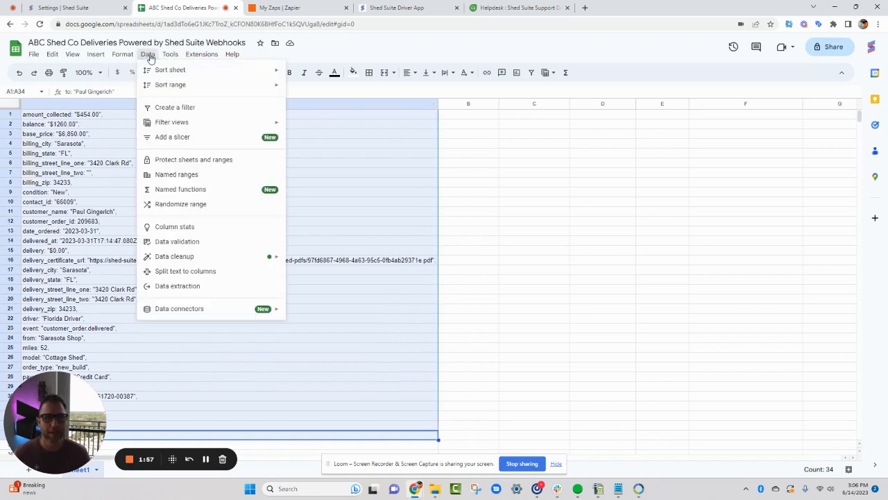
click(178, 272)
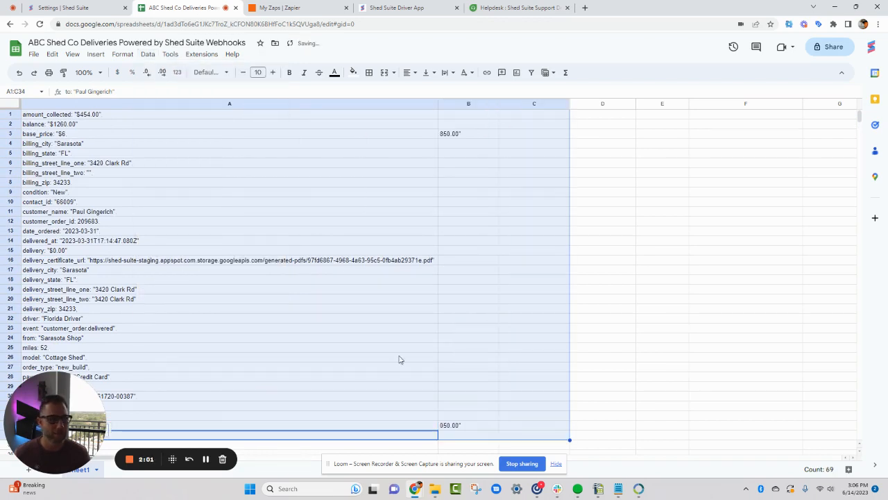
scroll(398, 359, down, 3)
click(494, 363)
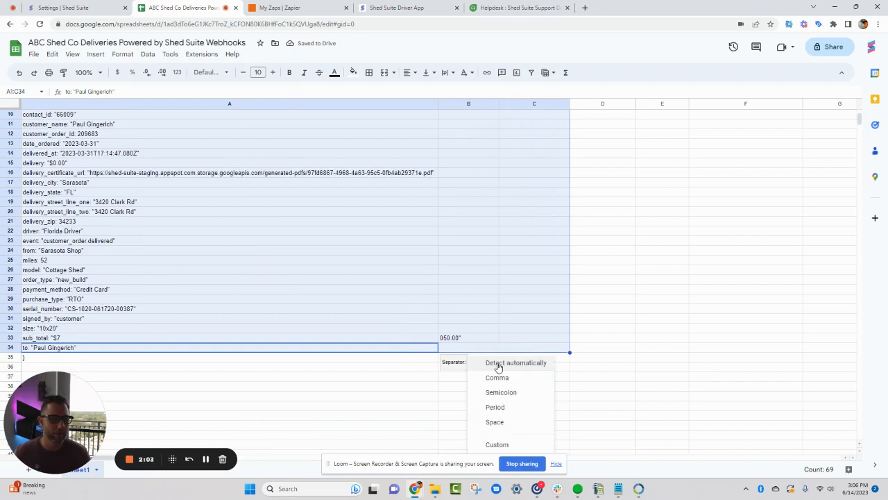
click(498, 423)
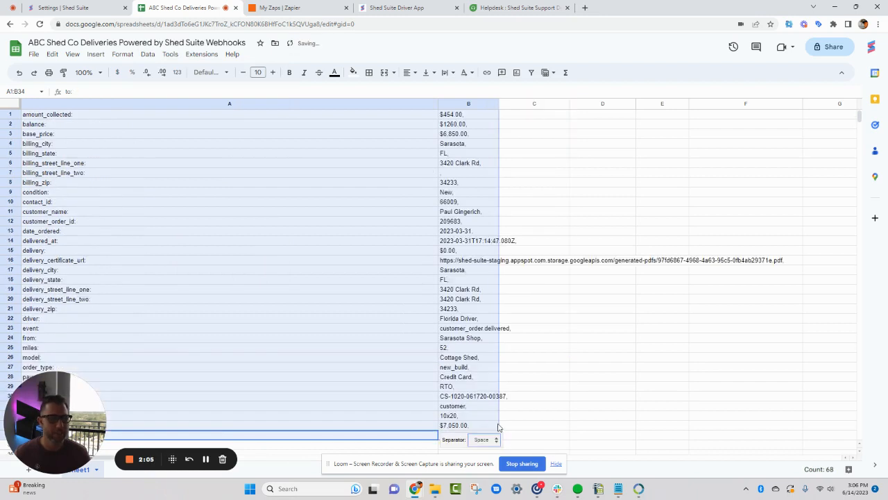
click(159, 173)
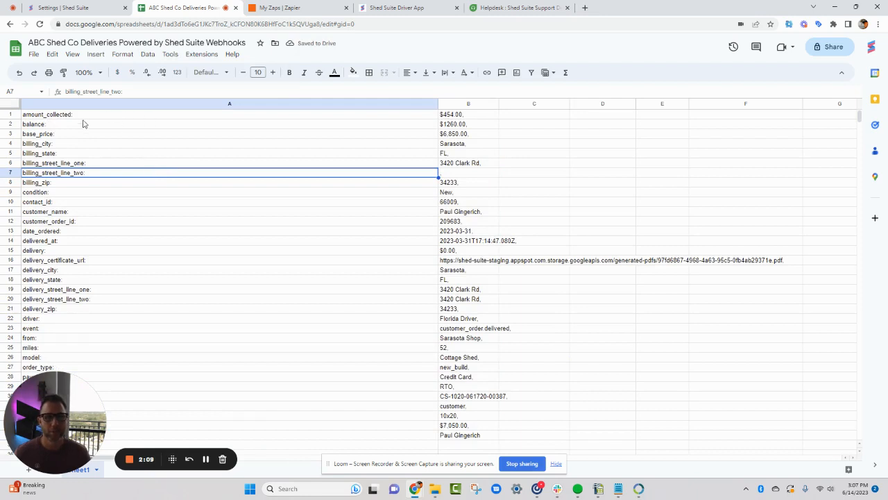
Copy the field names in A1:A34 and clear them from column A
scroll(68, 201, down, 1)
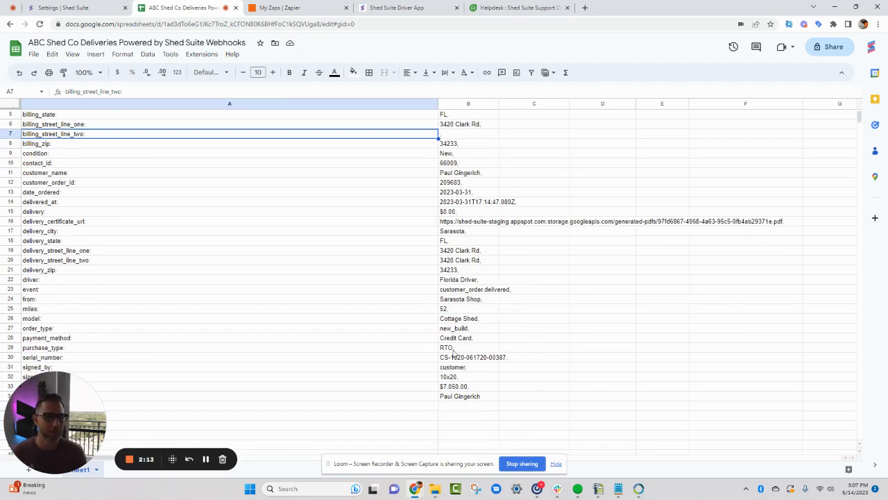
scroll(366, 267, down, 1)
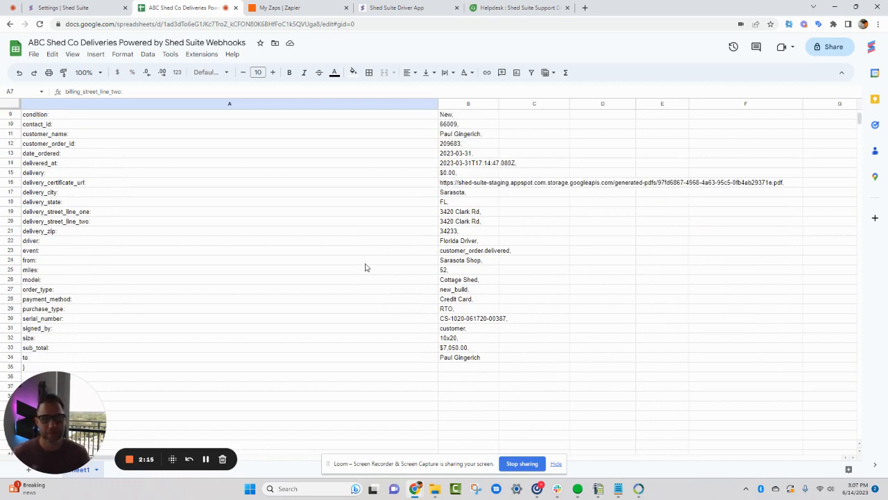
scroll(366, 267, down, 1)
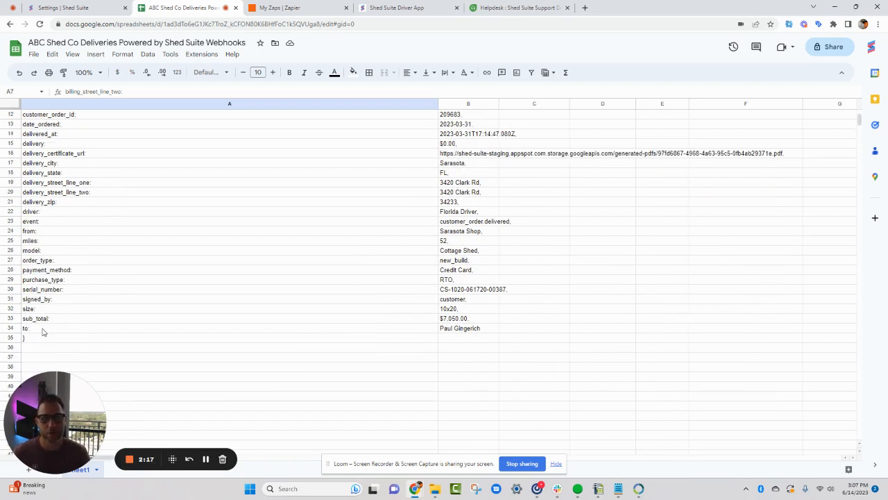
drag(42, 332, 56, 115)
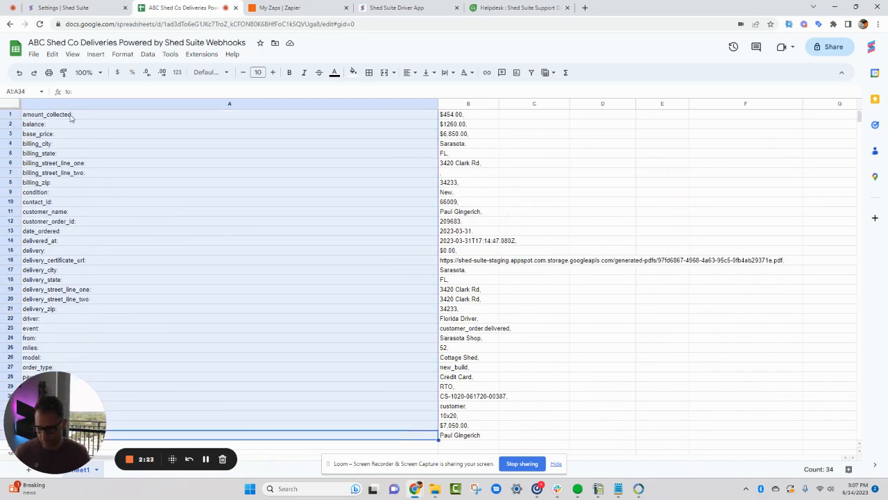
key(ctrl+c)
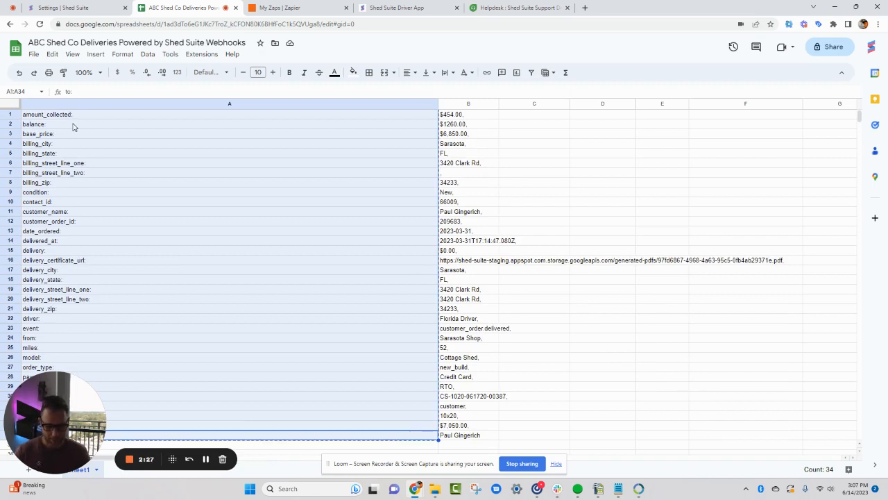
key(Delete)
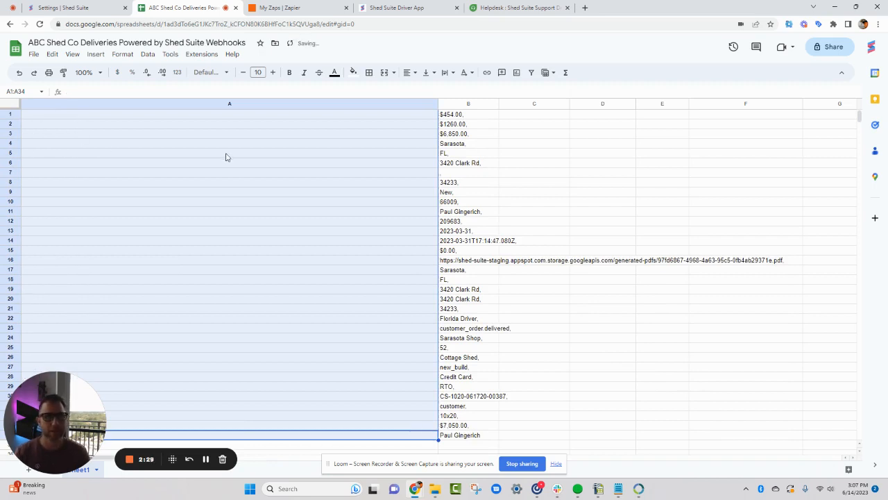
Clear all the sample values from column B, rows 1 to 34
click(378, 163)
drag(460, 116, 496, 437)
key(Delete)
click(323, 380)
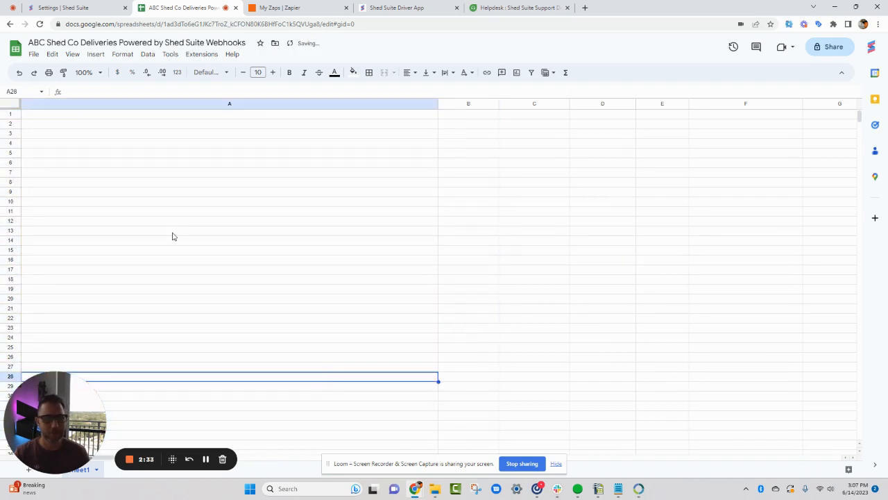
click(193, 203)
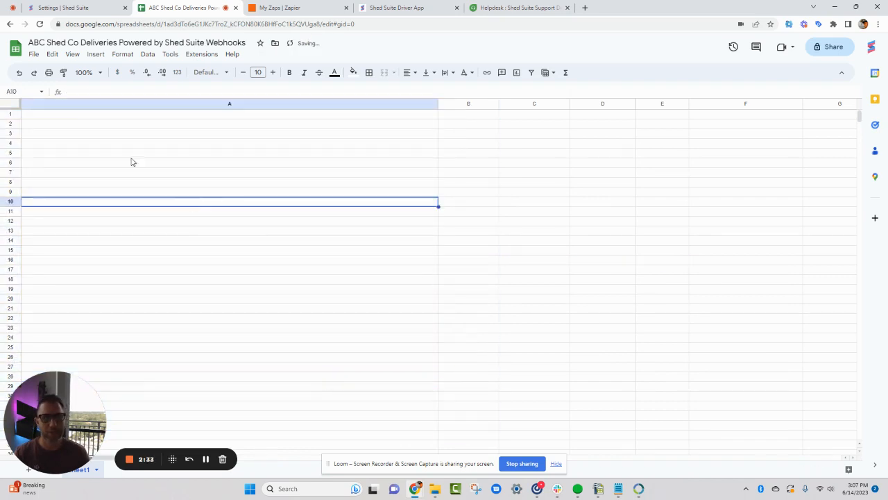
Narrow column A and try to paste the copied field names transposed across row 1, starting at A1
click(386, 115)
drag(438, 104, 204, 116)
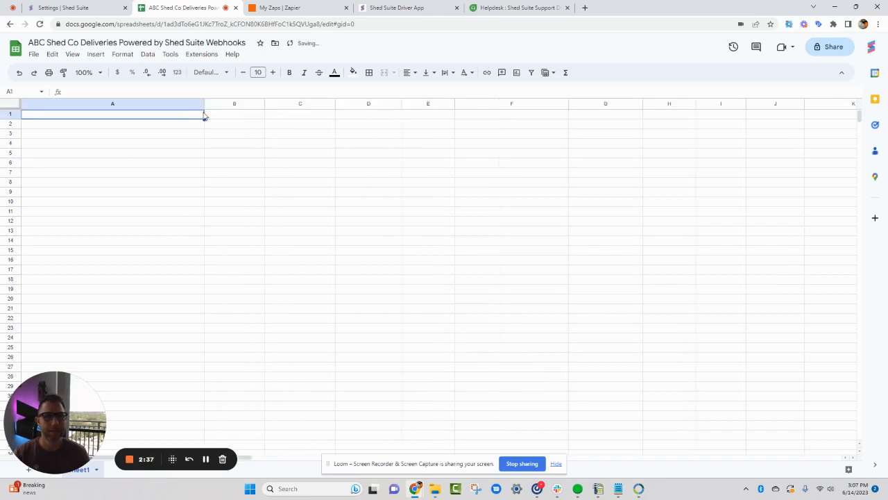
right_click(105, 122)
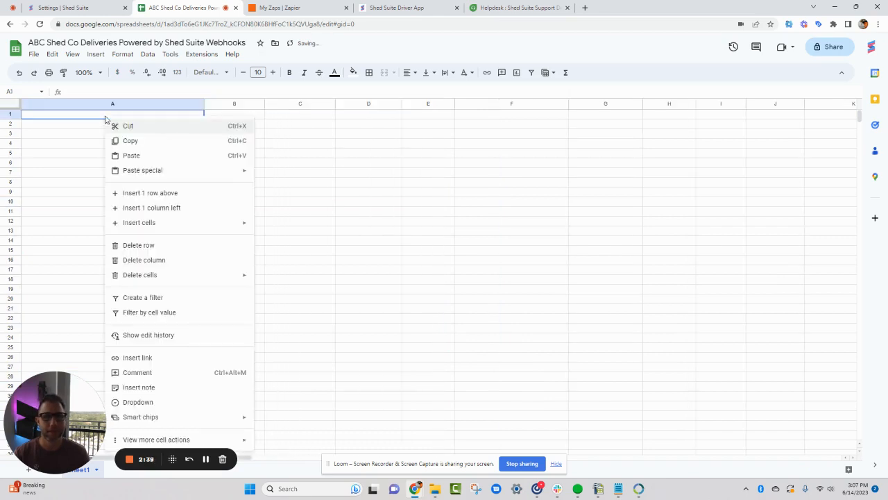
mouse_move(160, 224)
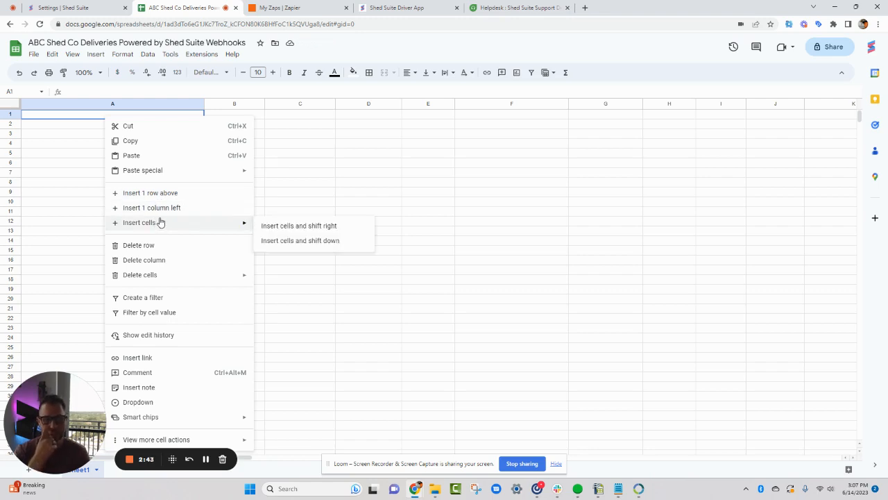
mouse_move(153, 171)
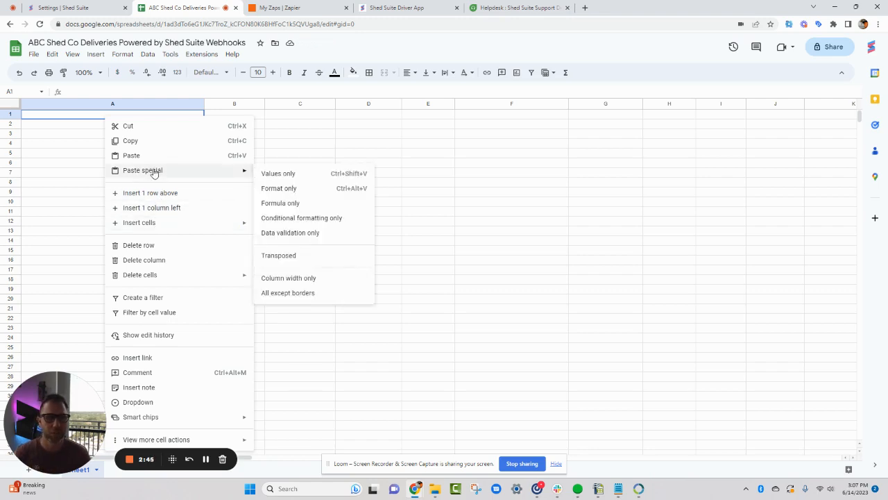
click(280, 256)
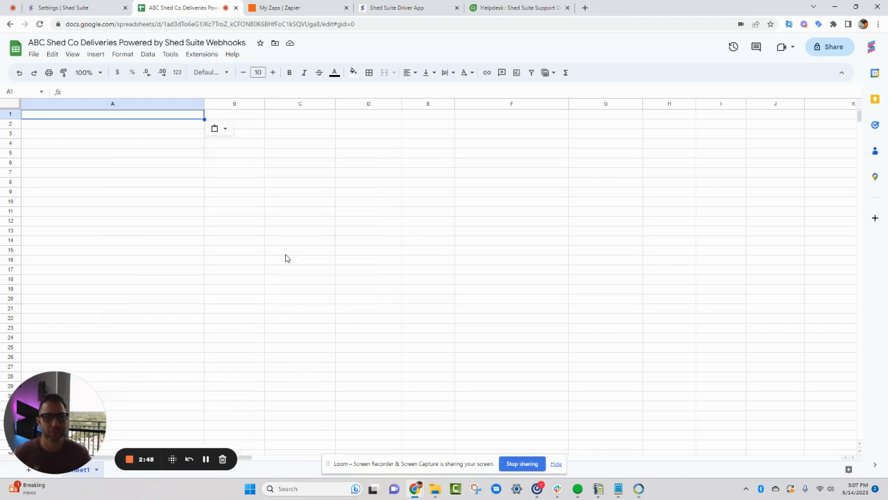
right_click(139, 120)
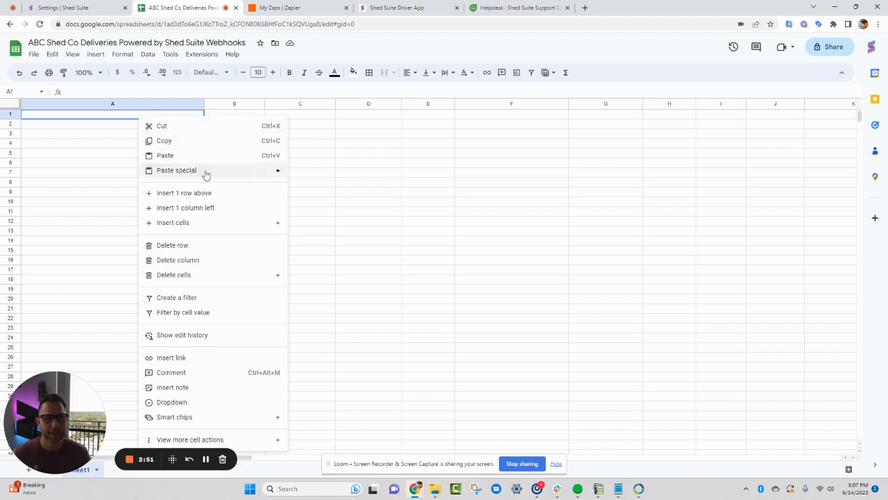
mouse_move(218, 173)
click(328, 253)
click(312, 146)
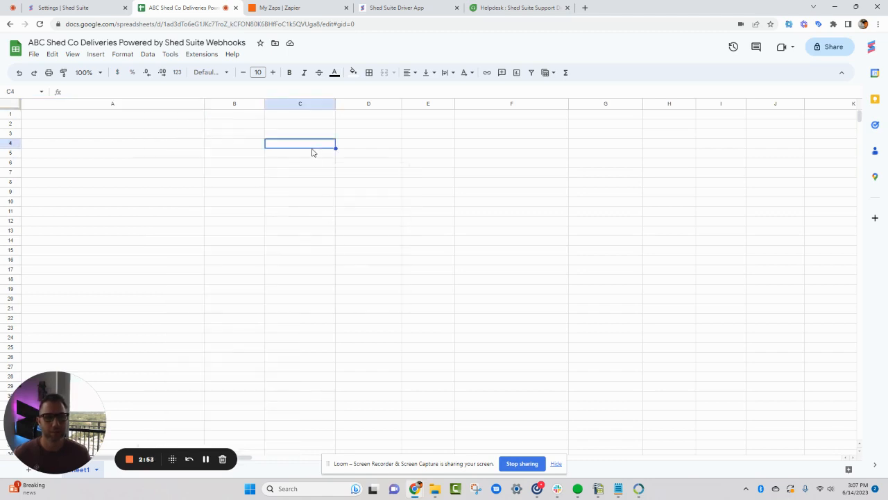
click(203, 458)
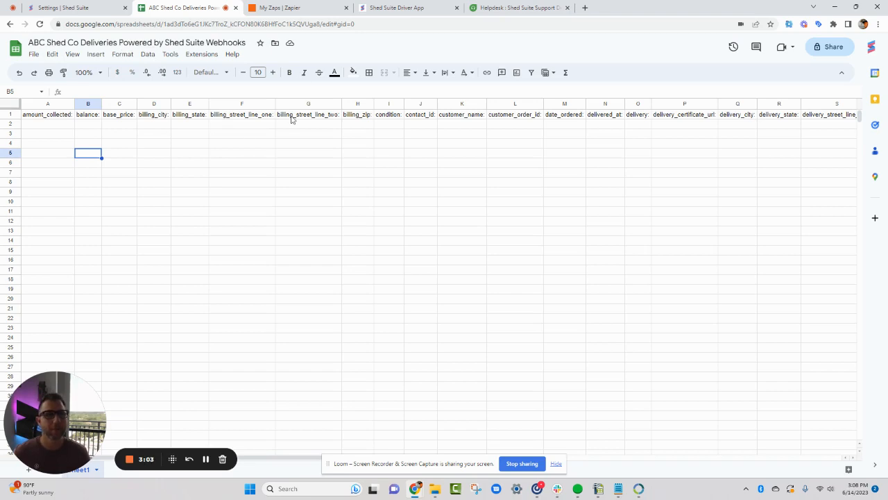
Switch to Zapier and create a new Zap
click(288, 9)
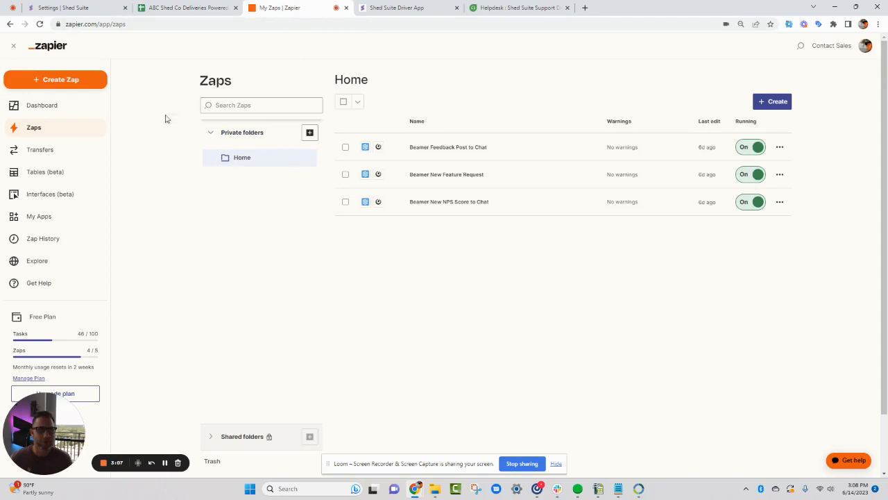
click(773, 101)
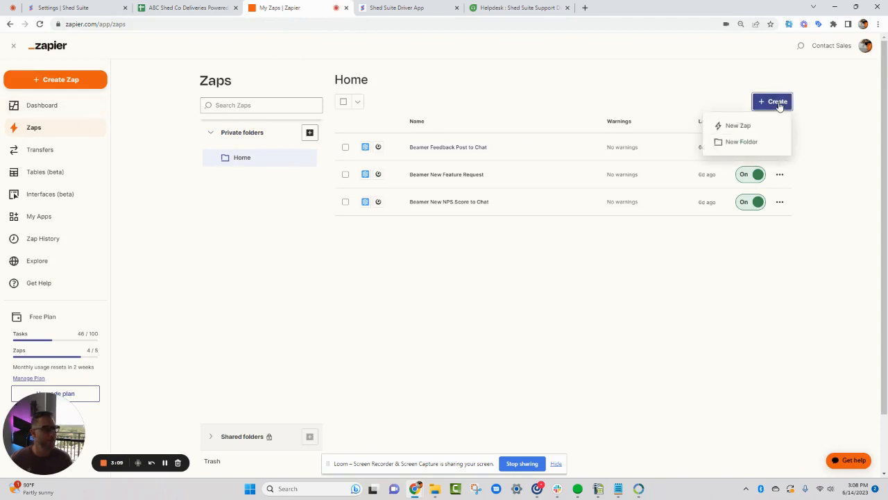
click(746, 122)
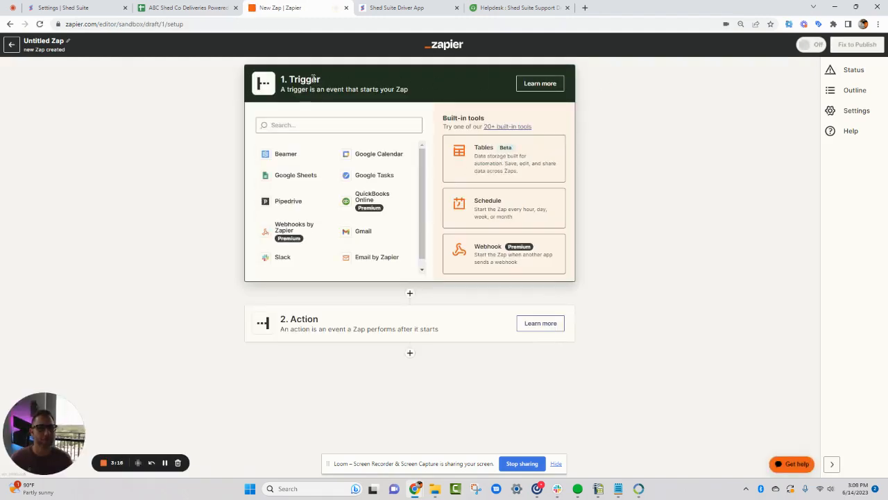
Set the Zap's trigger to Webhooks by Zapier with the Catch Raw Hook event and copy its webhook URL
click(289, 233)
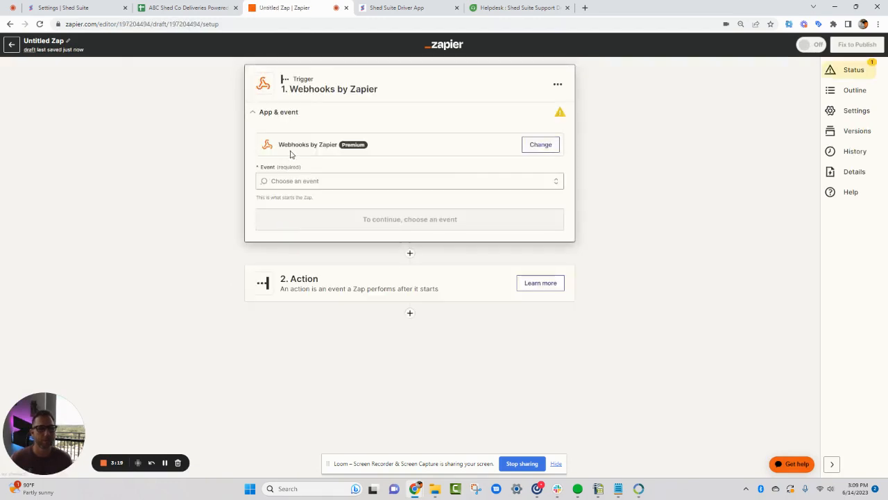
click(291, 179)
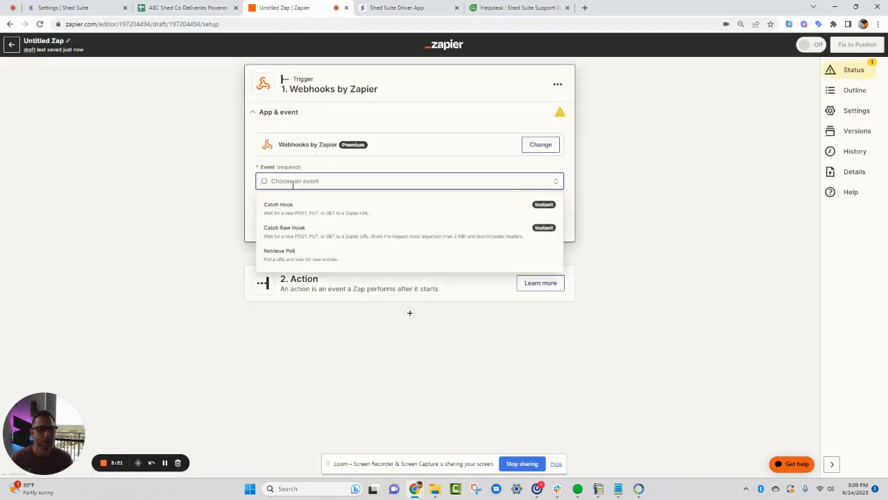
click(292, 233)
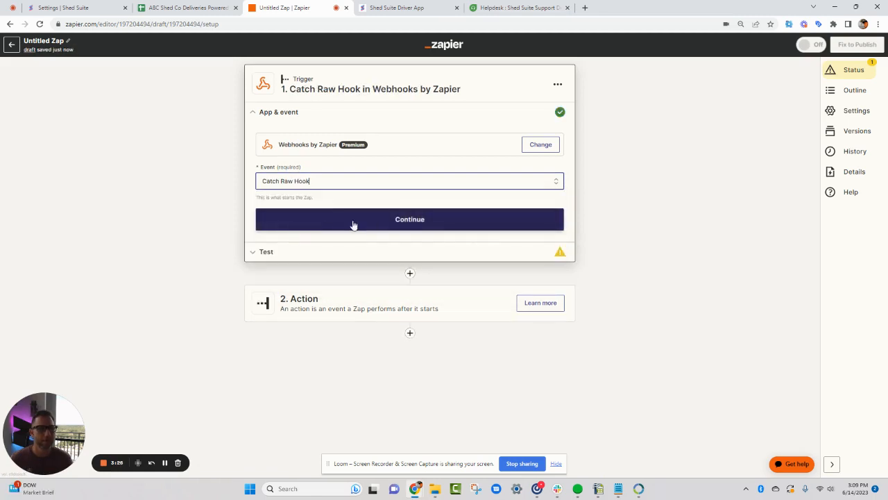
click(410, 220)
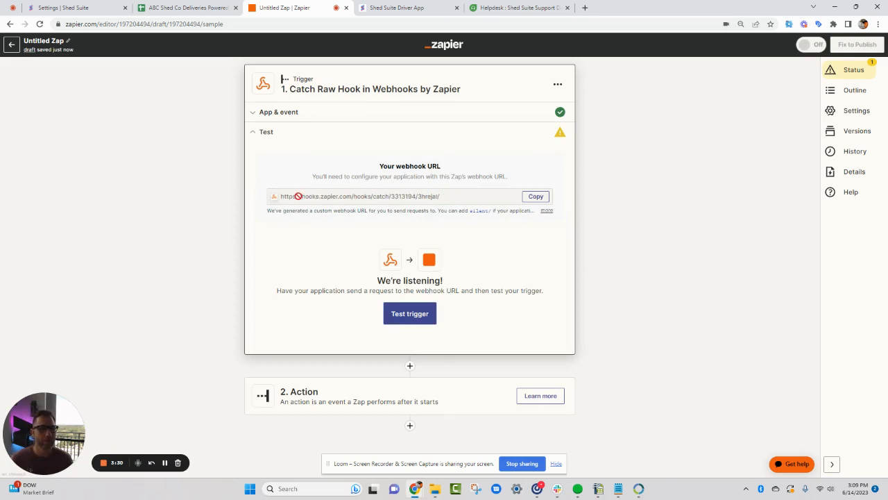
click(536, 196)
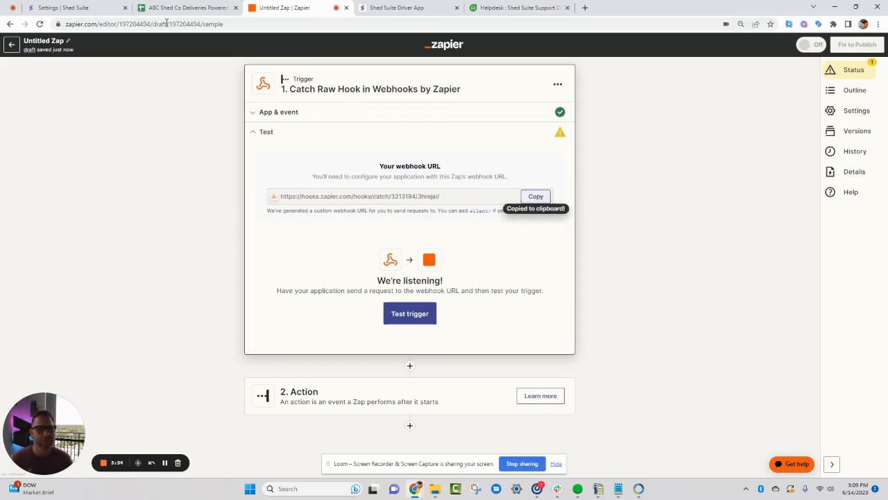
Switch to Shed Suite's settings and collapse the example JSON payload of the Customer Order Delivered webhook
click(70, 7)
scroll(224, 264, down, 2)
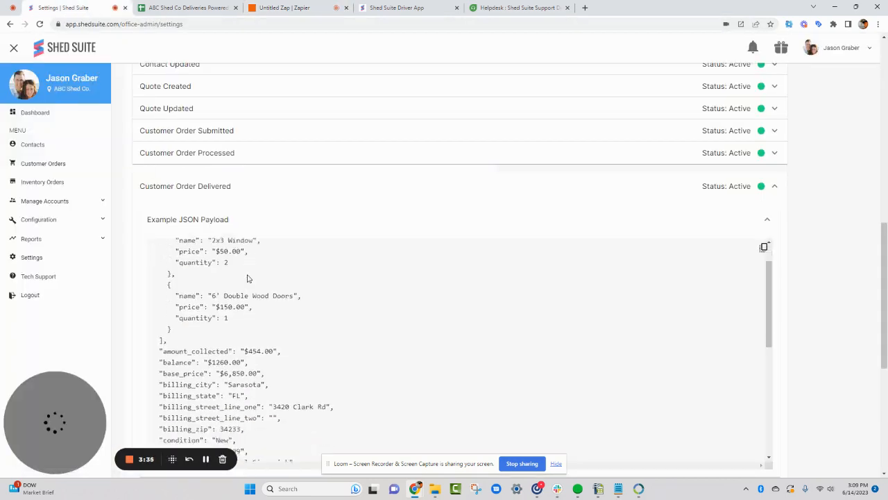
click(264, 215)
scroll(264, 205, down, 2)
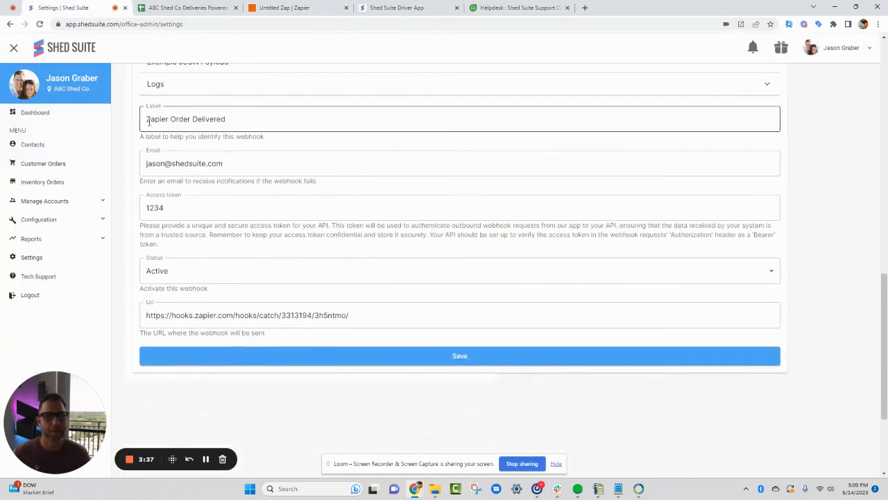
Review the Customer Order Delivered webhook's label and the email field for failure notifications
drag(147, 120, 223, 118)
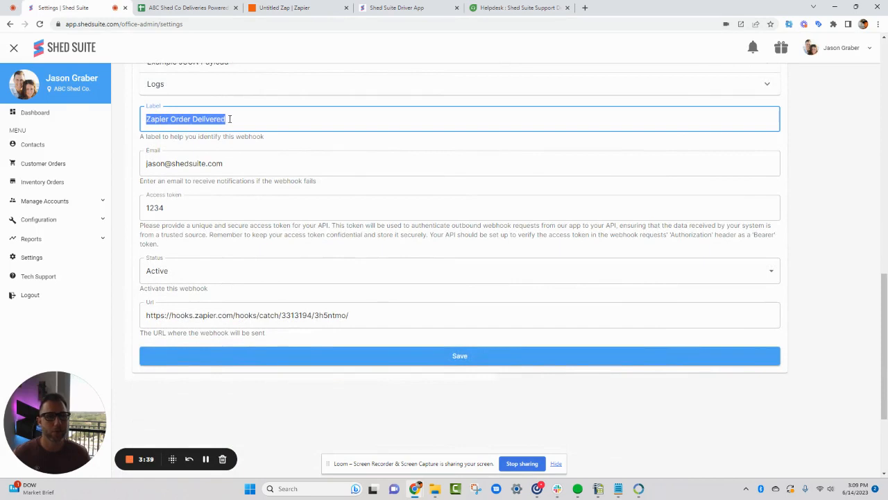
click(229, 119)
scroll(229, 124, up, 1)
drag(226, 181, 147, 182)
click(189, 191)
drag(223, 226, 325, 247)
click(159, 229)
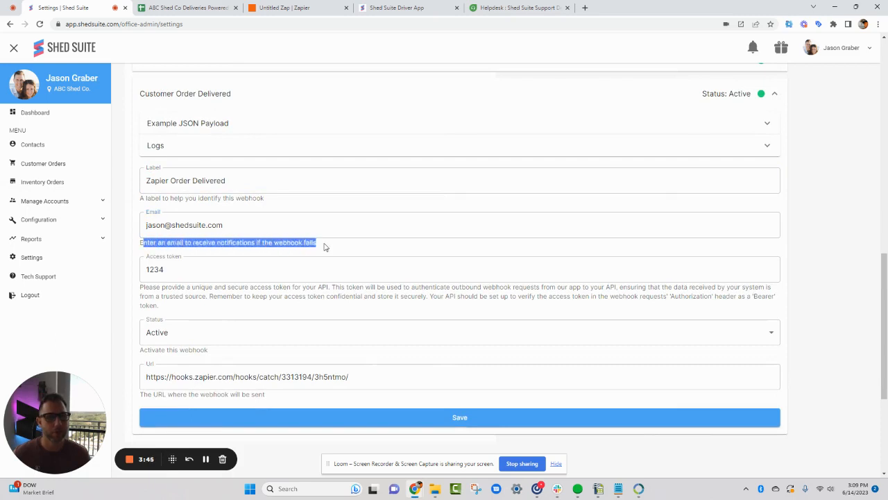
click(325, 247)
Examine the webhook's access token field with its security note, and its activation status
scroll(281, 263, down, 1)
mouse_move(165, 209)
mouse_down()
mouse_move(144, 210)
mouse_move(153, 215)
mouse_up()
click(160, 212)
click(142, 231)
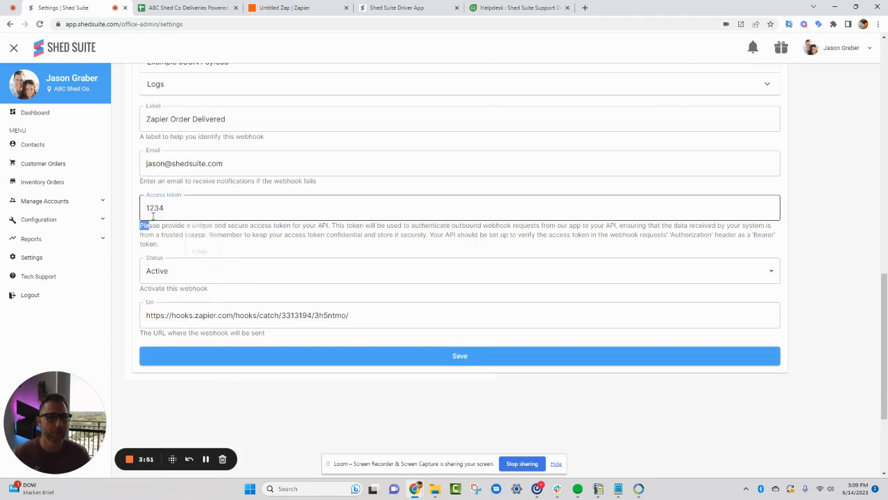
click(164, 207)
click(168, 240)
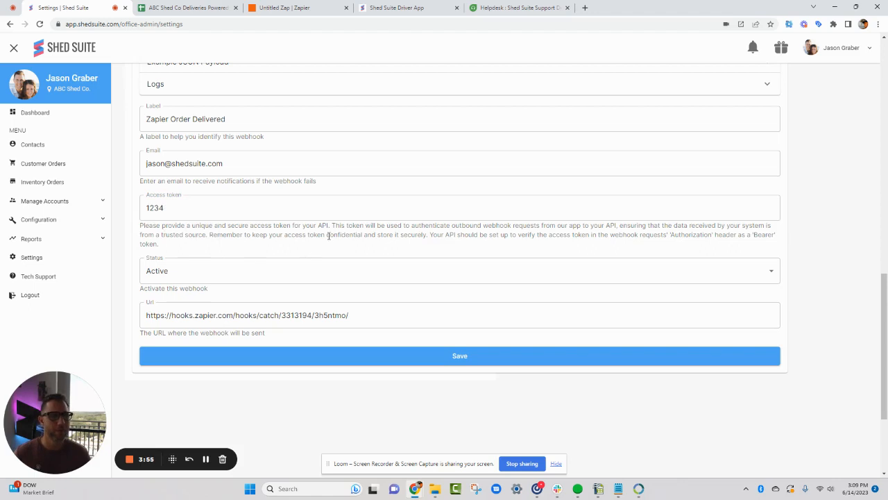
drag(173, 249, 140, 230)
click(183, 207)
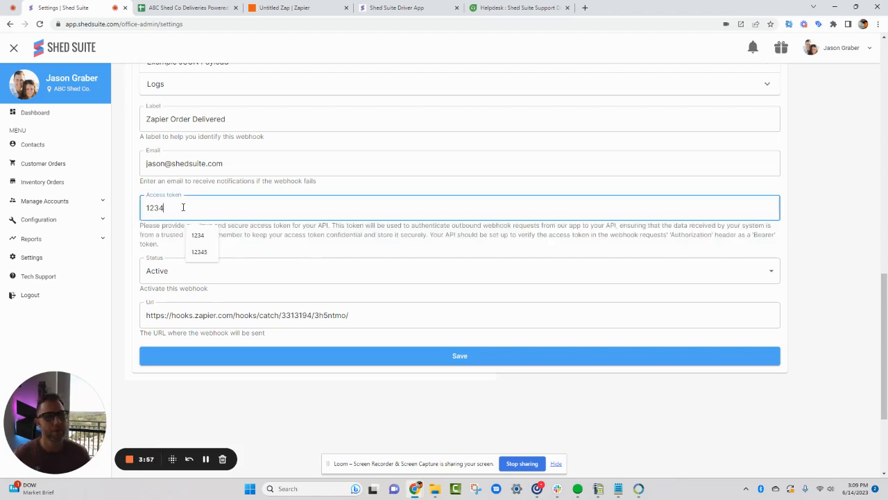
click(163, 243)
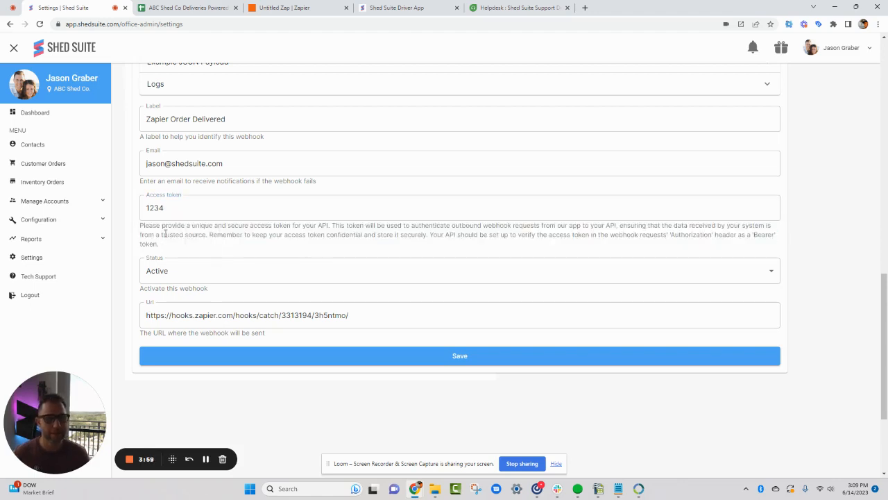
click(178, 275)
click(179, 298)
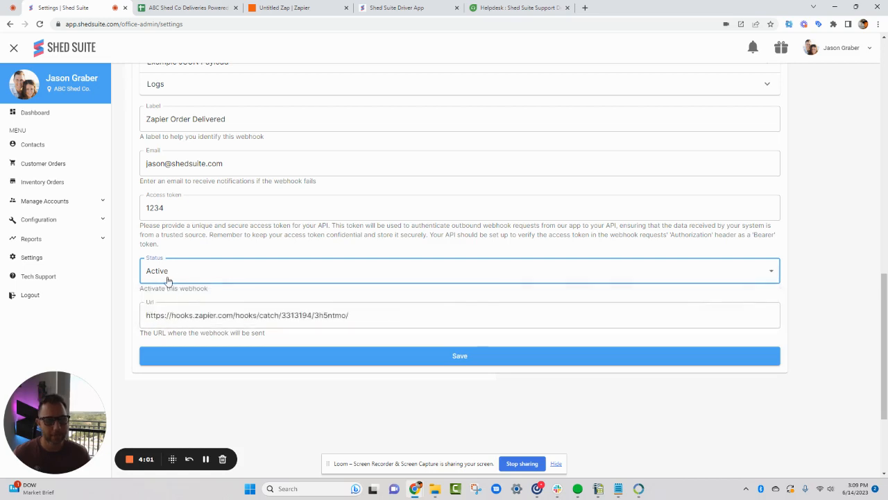
Replace the Customer Order Delivered webhook's URL with the copied Zapier webhook URL and save the webhook
drag(355, 317, 143, 324)
key(ctrl+v)
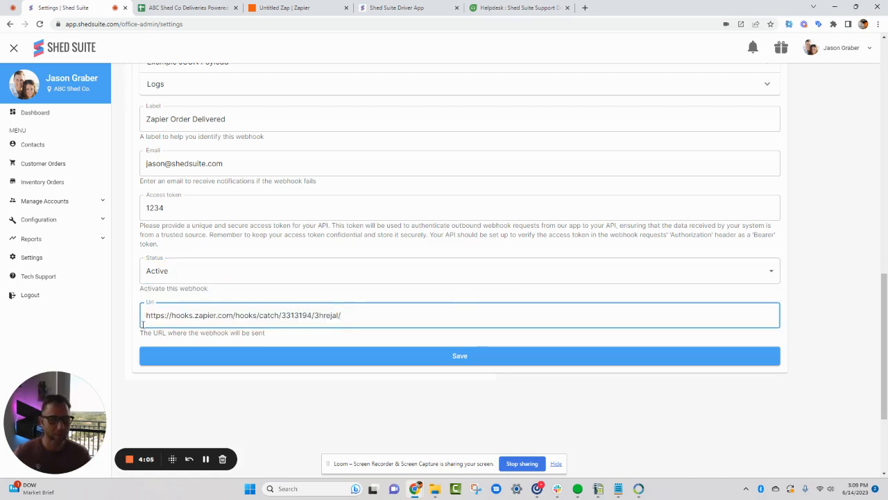
click(282, 359)
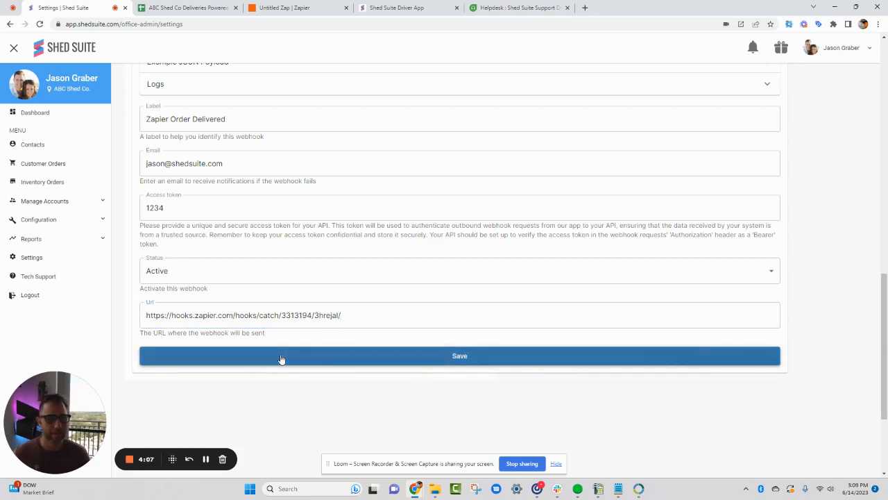
click(303, 357)
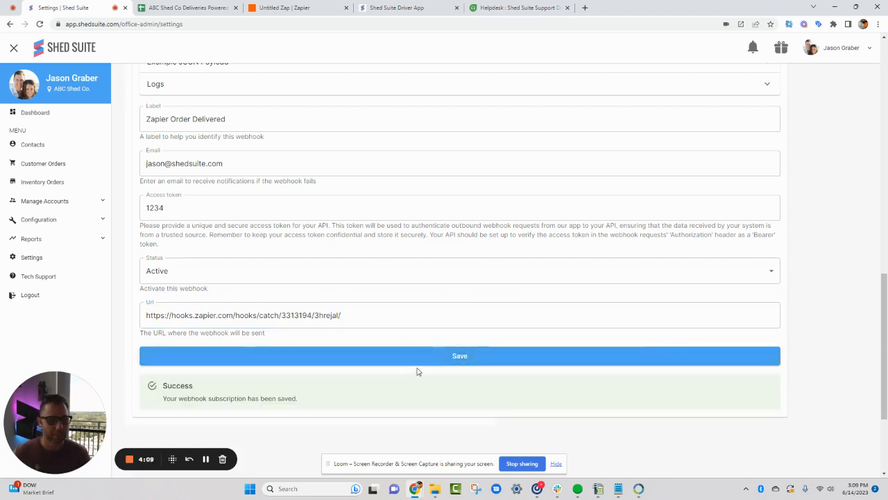
drag(160, 383, 310, 407)
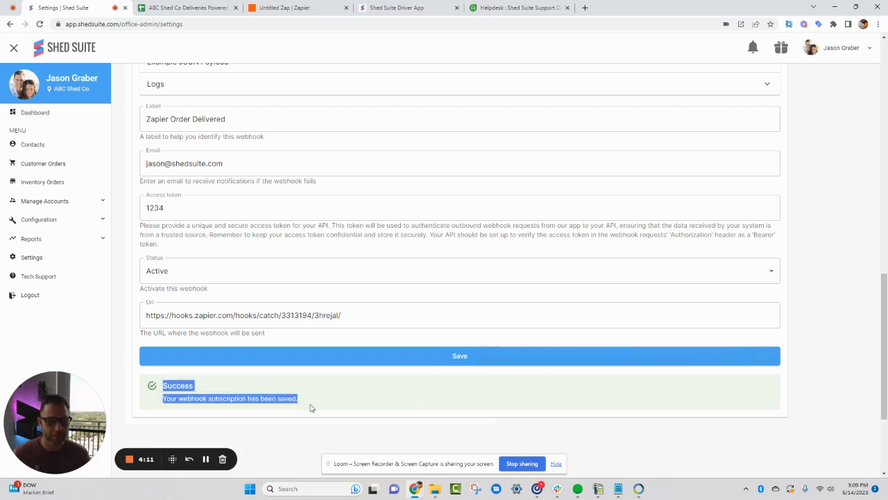
click(332, 394)
scroll(414, 404, up, 4)
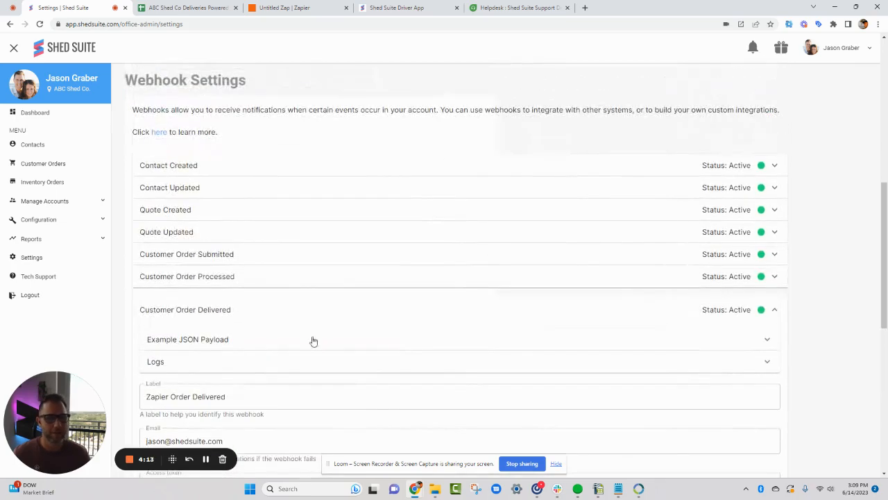
click(313, 318)
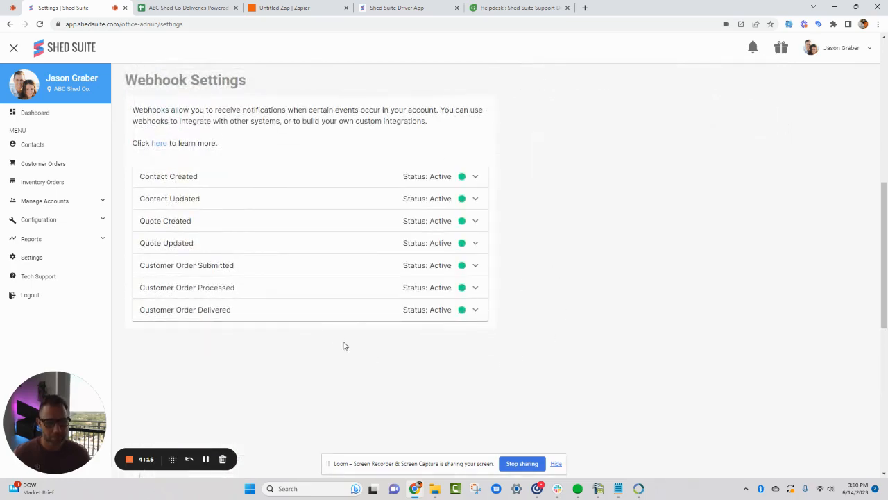
Switch to the Shed Suite Driver App and open the scheduled Side Utility 10x16 order
click(295, 8)
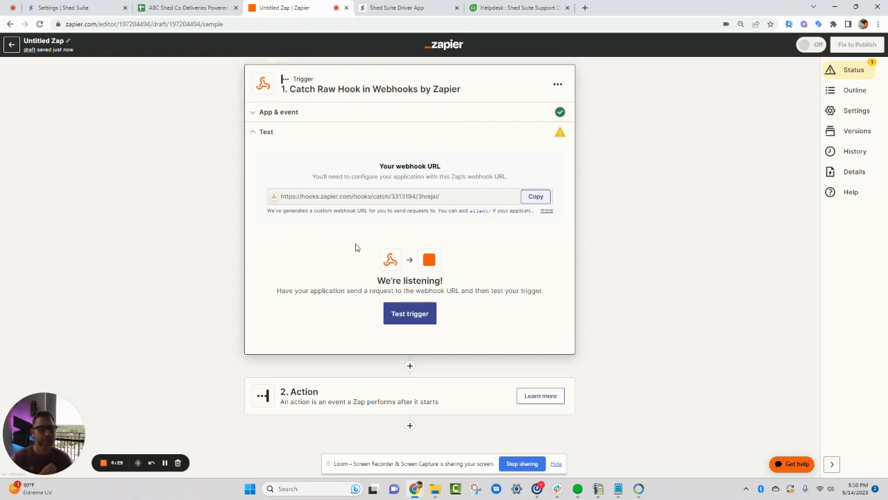
click(396, 8)
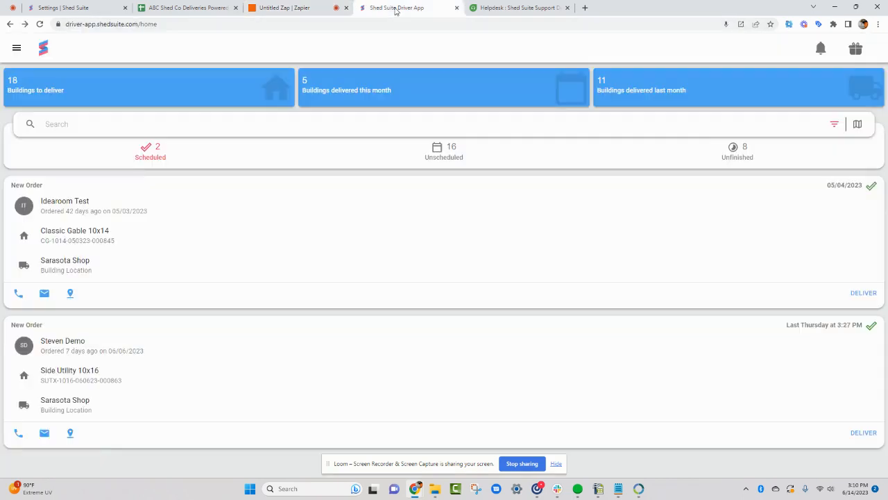
click(327, 349)
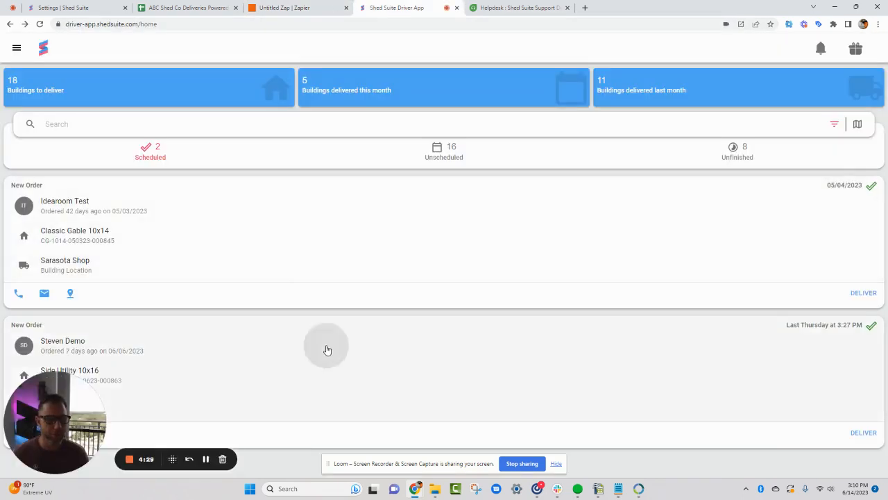
scroll(310, 331, down, 2)
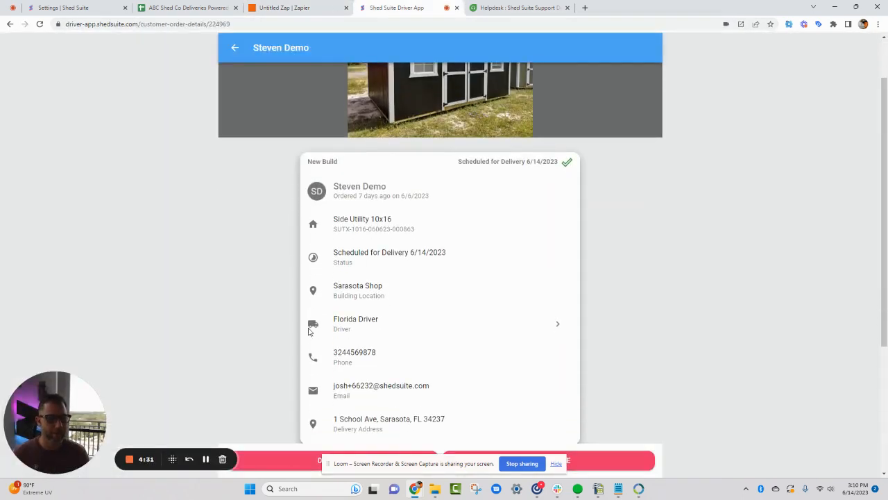
Start the delivery of the Side Utility 10x16 order
click(557, 468)
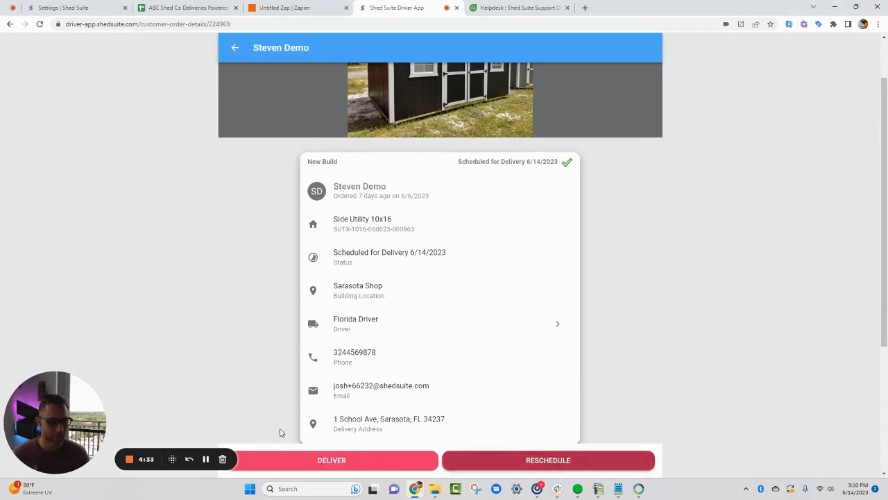
click(317, 460)
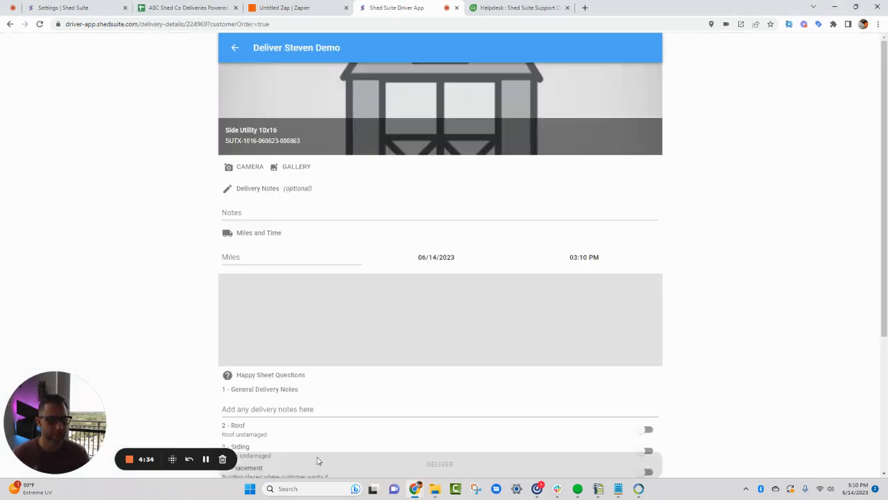
Try to attach a utility shed photo from the Demo Models folder to the delivery
click(295, 168)
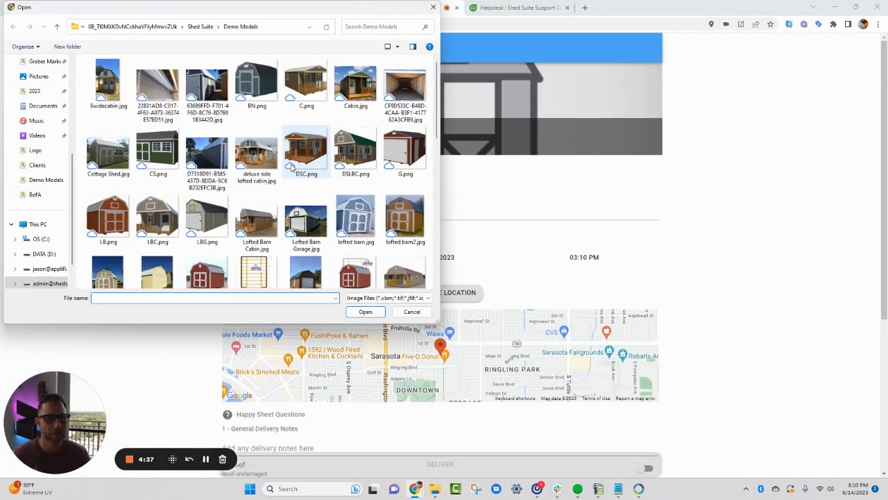
scroll(291, 169, down, 10)
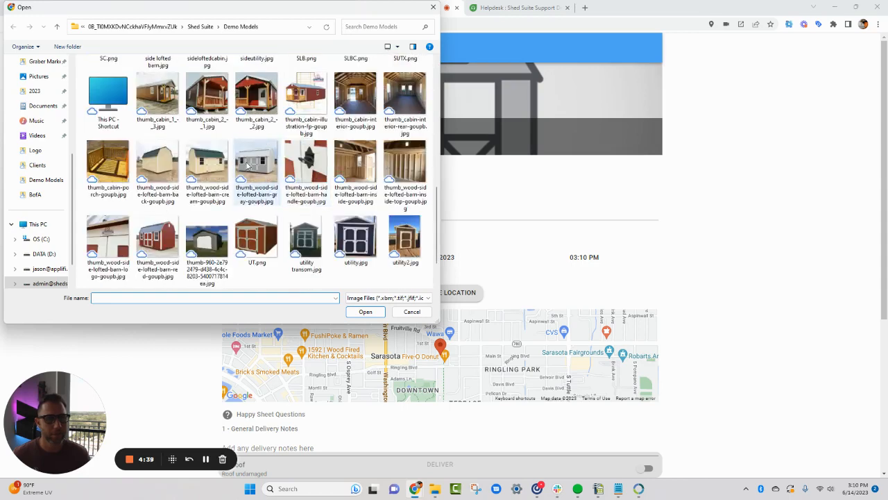
scroll(247, 164, down, 1)
click(394, 190)
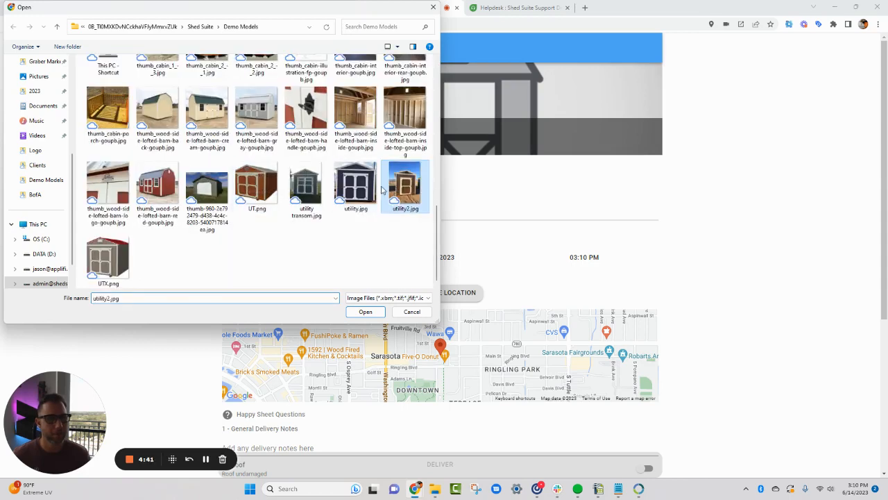
click(366, 186)
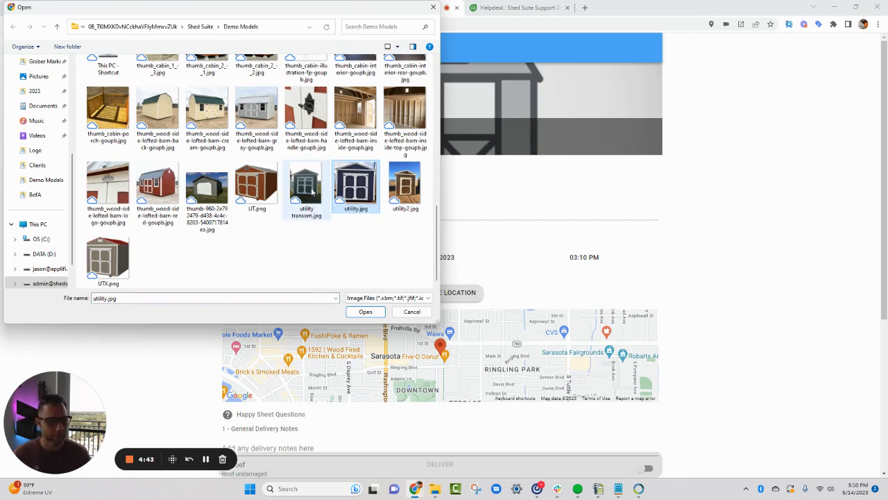
ctrl+click(305, 190)
click(366, 312)
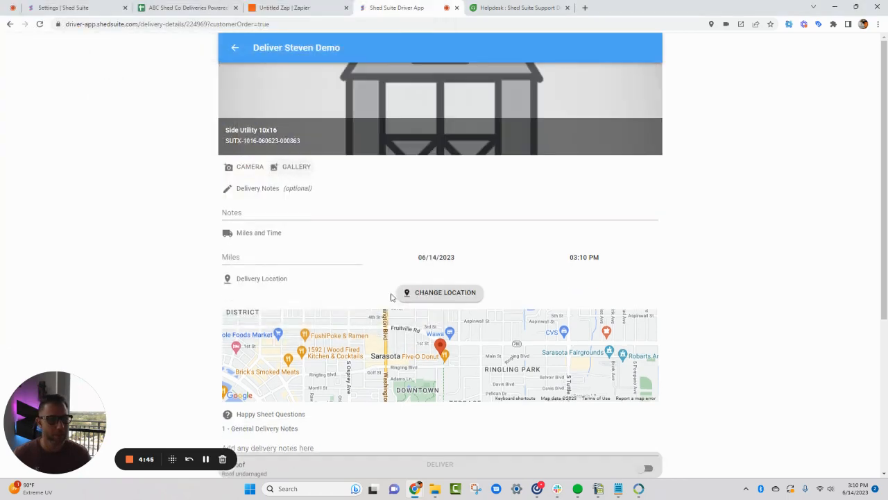
Attach utility.jpg and utility transom.jpg from the Demo Models folder as the delivery photos
click(298, 173)
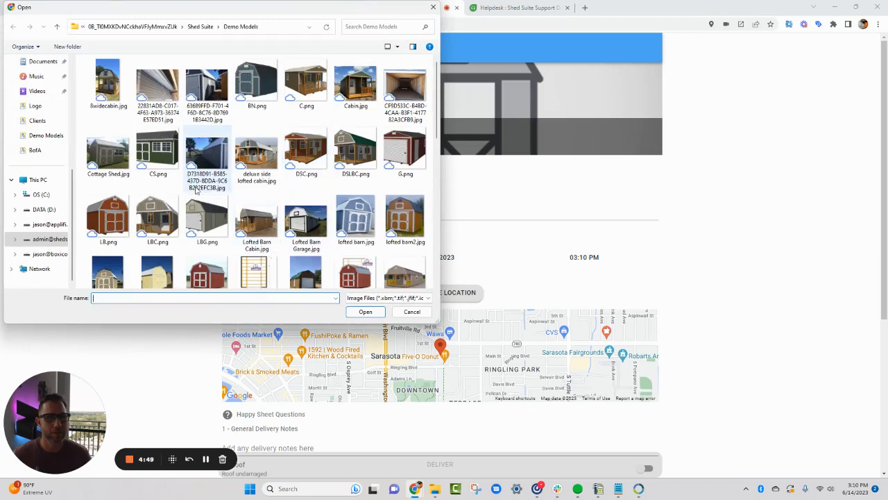
scroll(292, 211, down, 15)
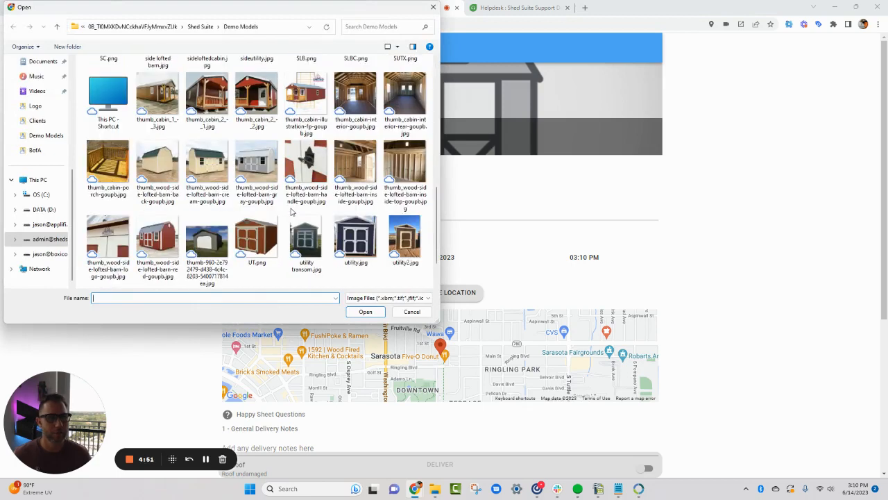
click(355, 240)
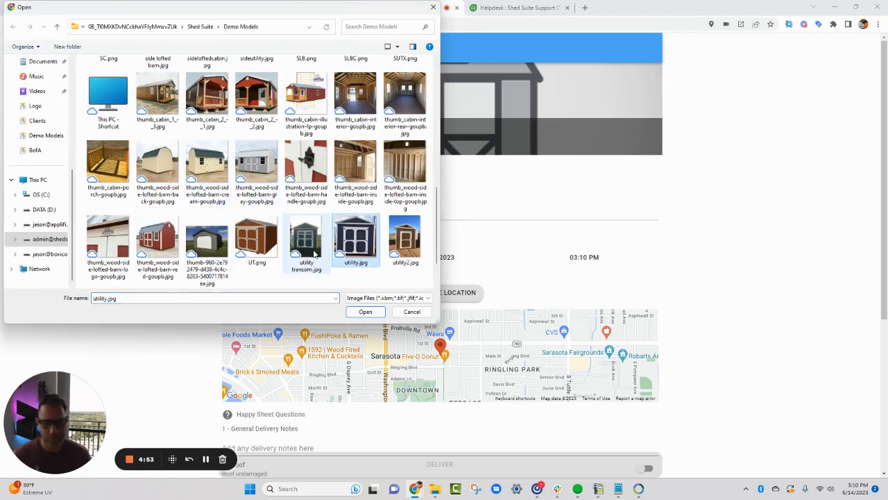
ctrl+click(313, 251)
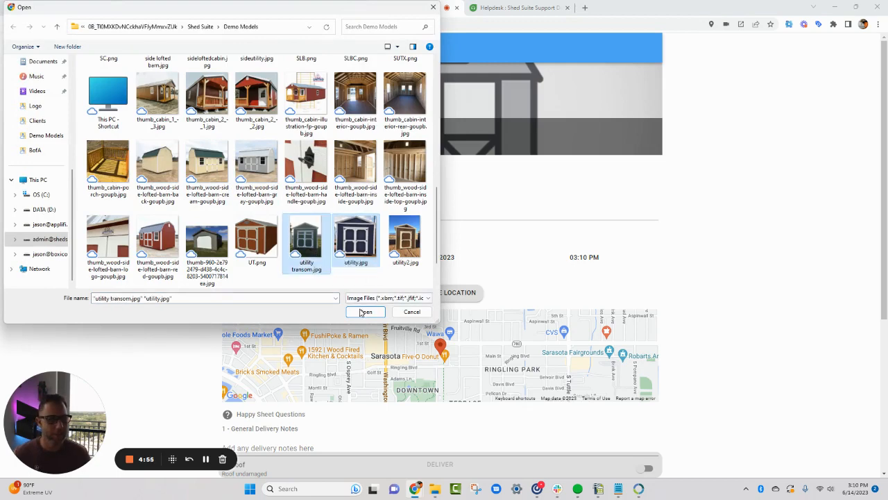
click(363, 312)
Enter 54 delivery miles and switch on the roof, siding, placement and customer Happy Sheet answers
click(261, 293)
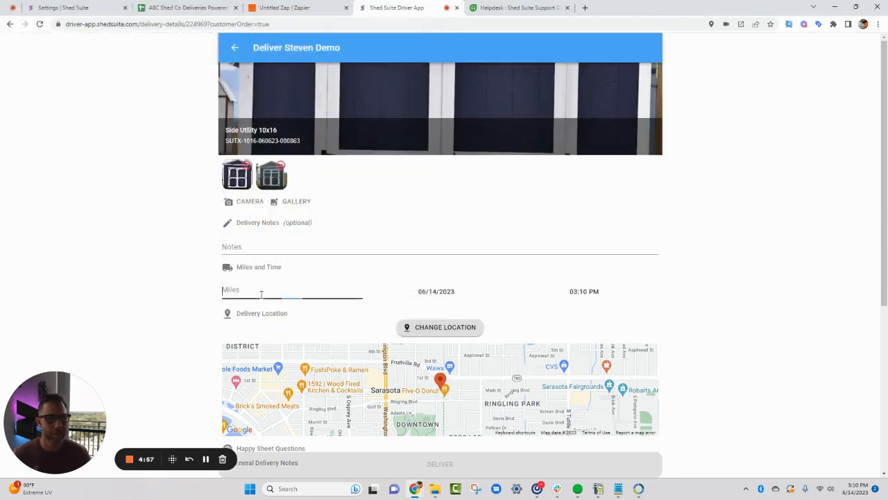
text(54)
scroll(261, 293, down, 4)
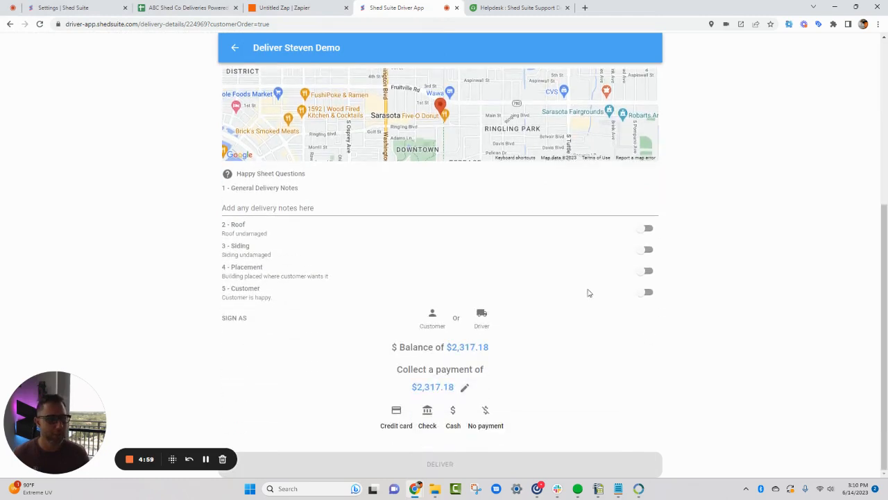
click(646, 228)
click(646, 250)
click(646, 272)
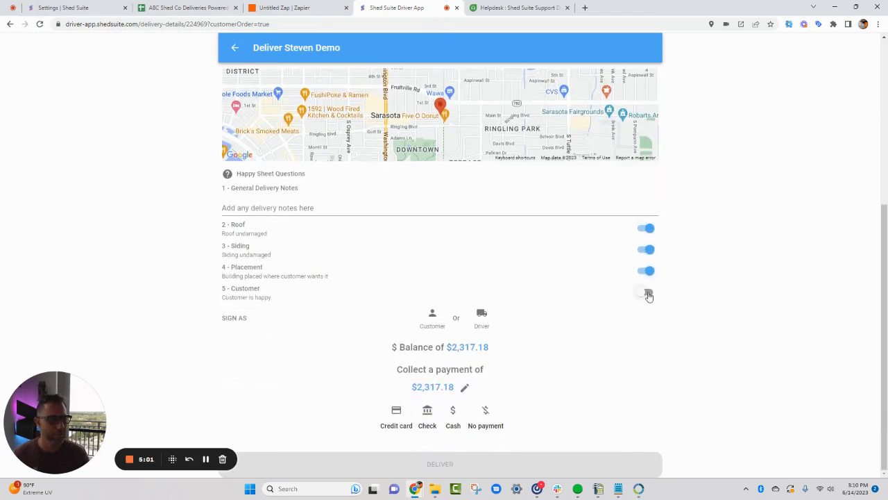
click(647, 292)
Sign the delivery as the customer with a freehand signature and save it
click(432, 315)
drag(372, 272, 478, 283)
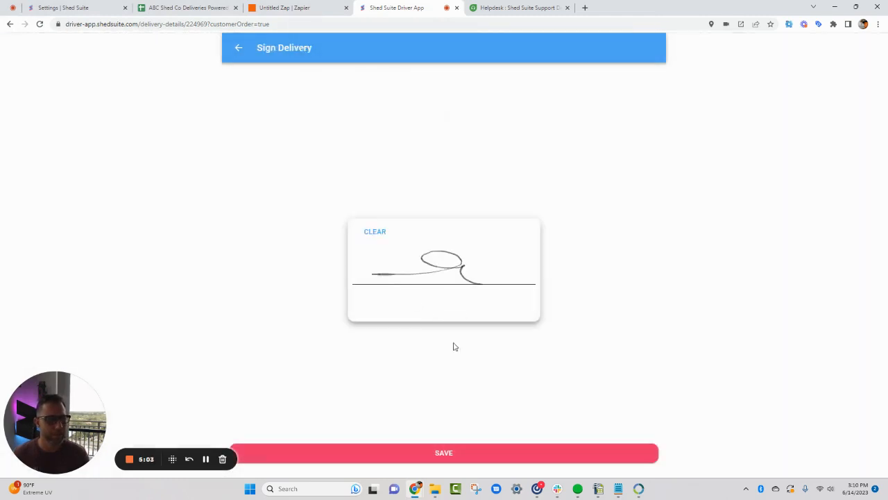
click(472, 454)
Choose cash as the payment method for the full balance and submit the delivery
scroll(583, 287, down, 1)
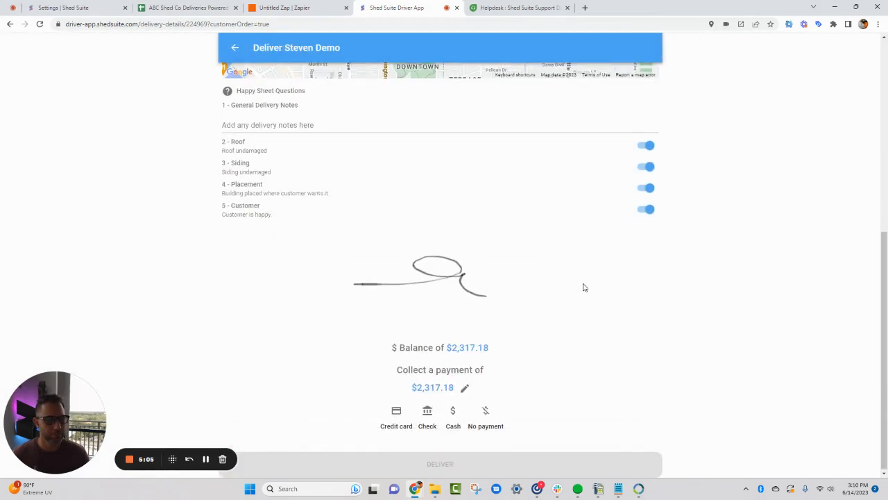
click(453, 411)
scroll(479, 423, down, 1)
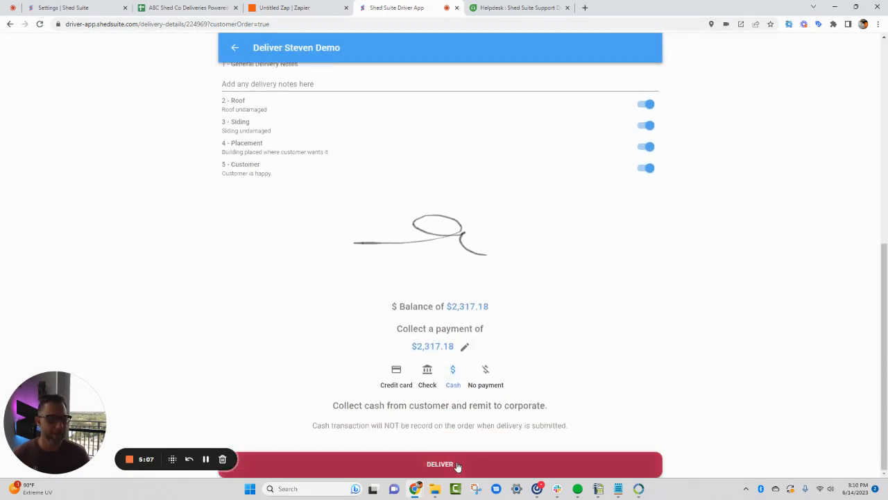
click(458, 465)
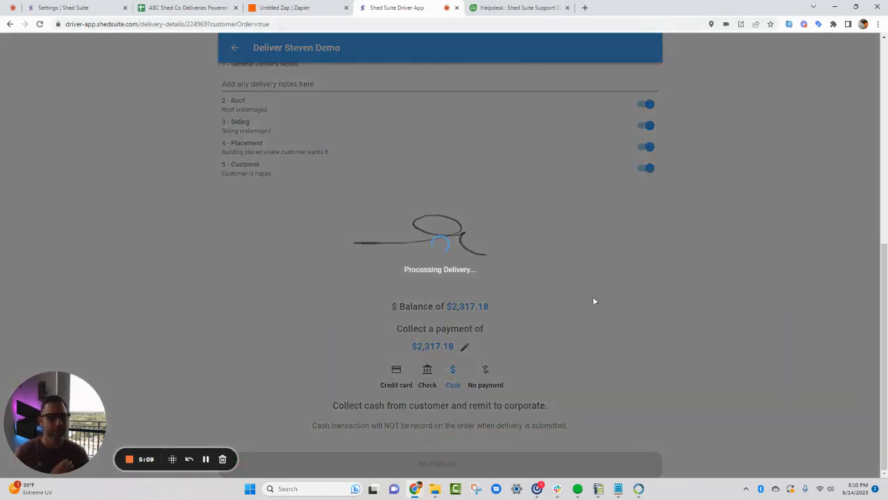
Check between the Zapier trigger and the Driver App home page whether the delivery has finished processing
click(286, 10)
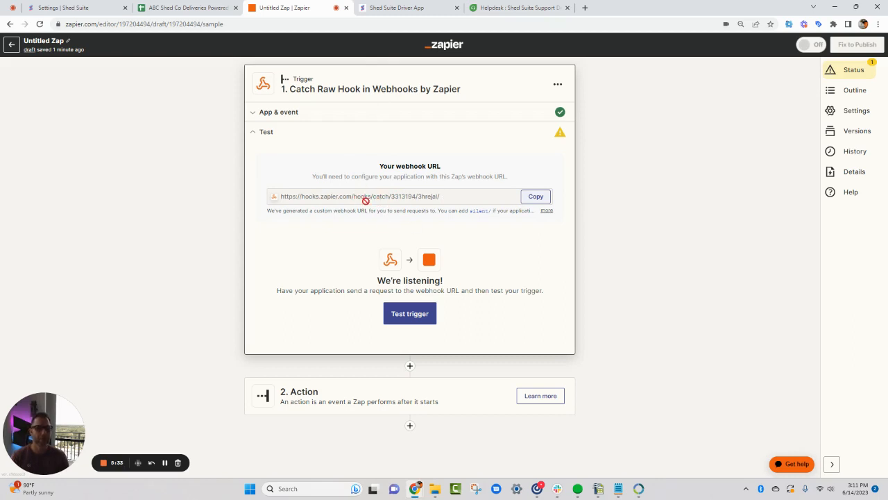
click(399, 9)
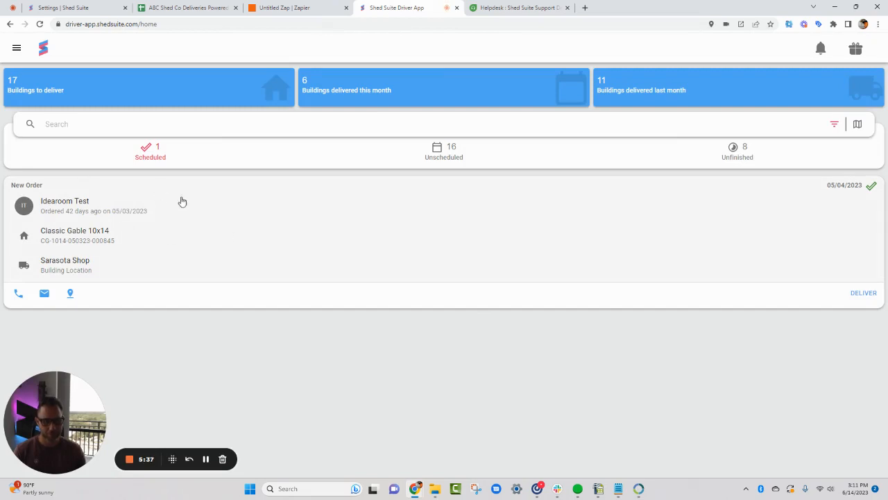
click(17, 48)
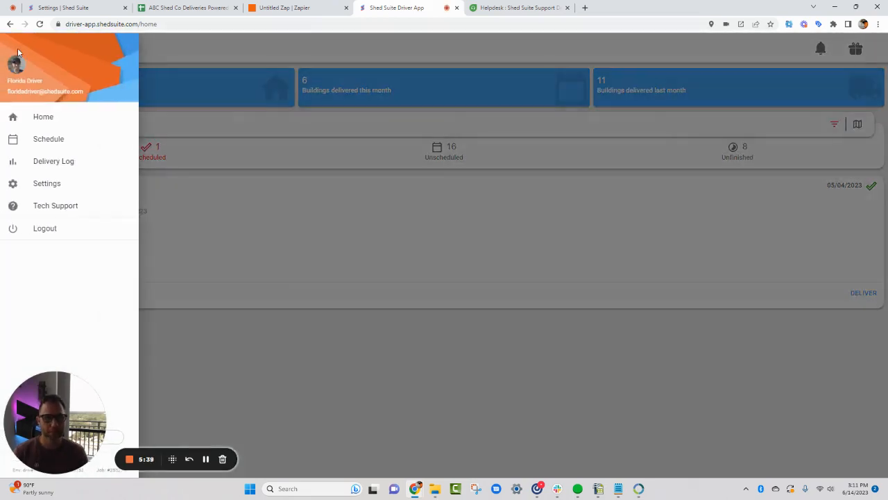
click(307, 51)
Switch to the Zap, test the Catch Raw Hook trigger and examine the received request's raw body and headers
click(294, 8)
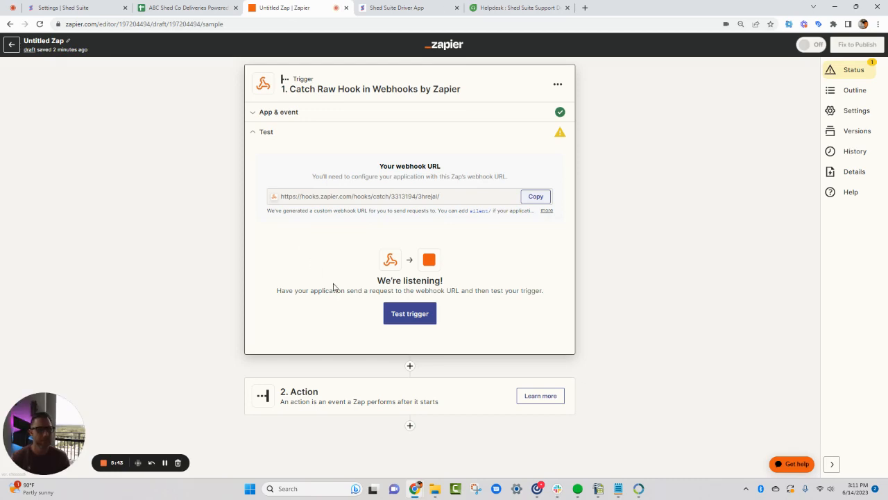
click(418, 319)
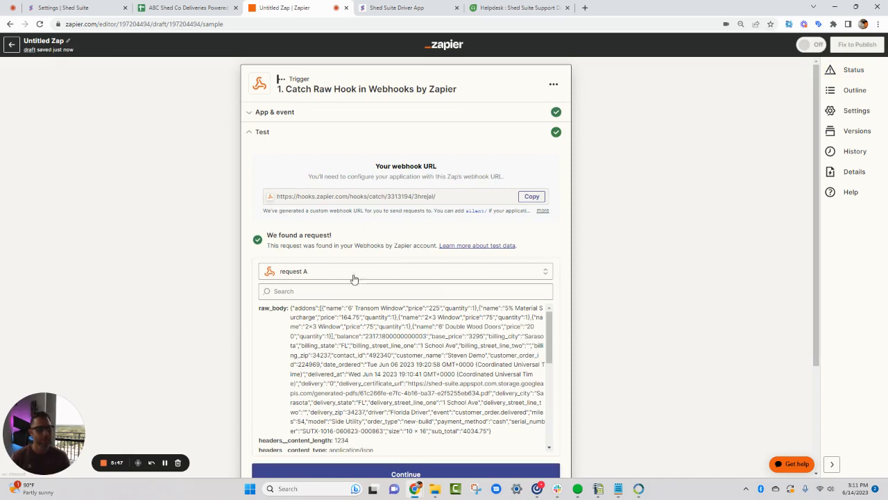
scroll(305, 264, down, 2)
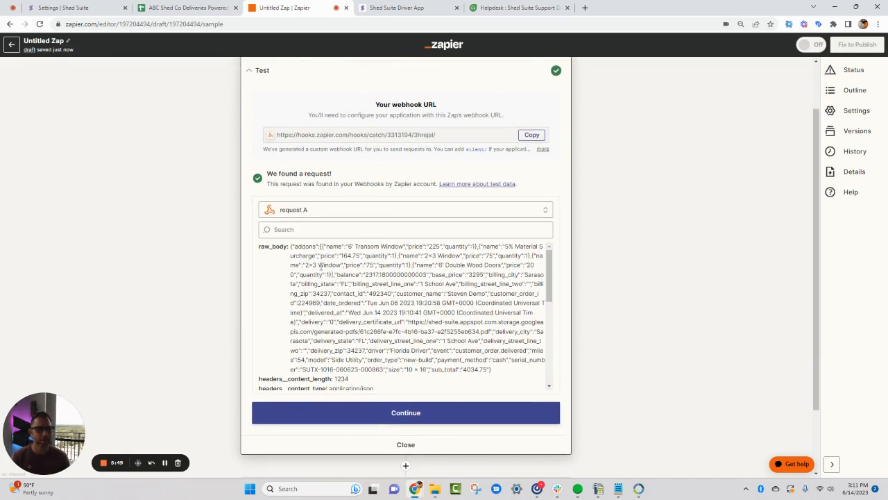
scroll(320, 267, down, 8)
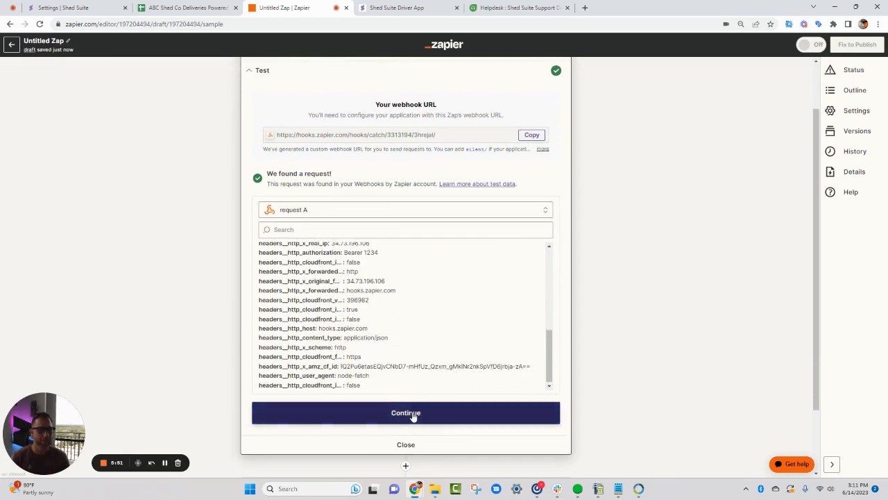
scroll(408, 369, up, 10)
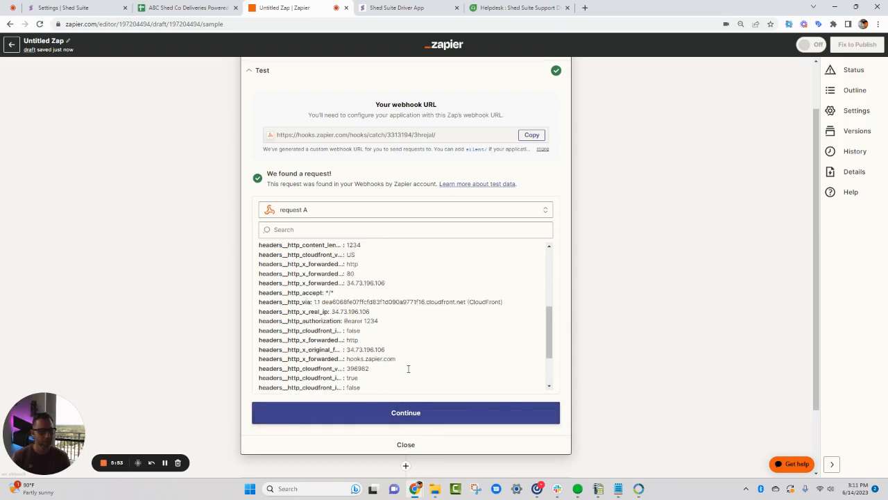
scroll(409, 368, down, 10)
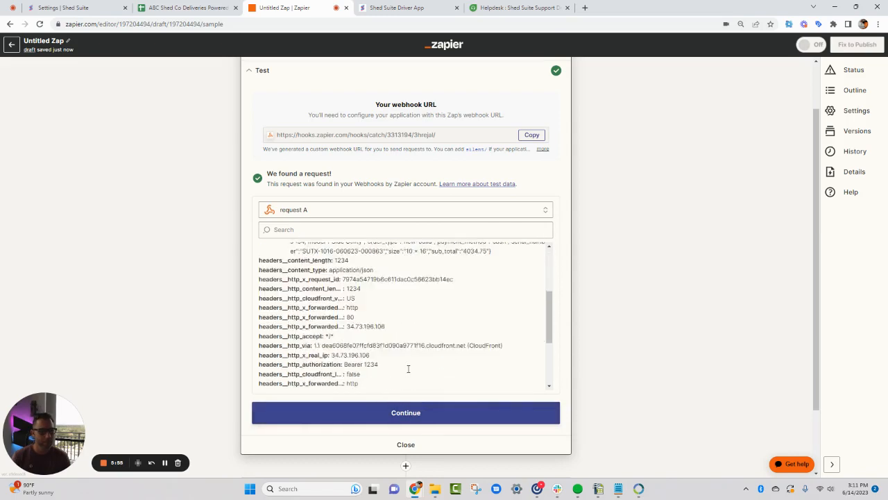
scroll(408, 371, up, 10)
scroll(408, 371, up, 3)
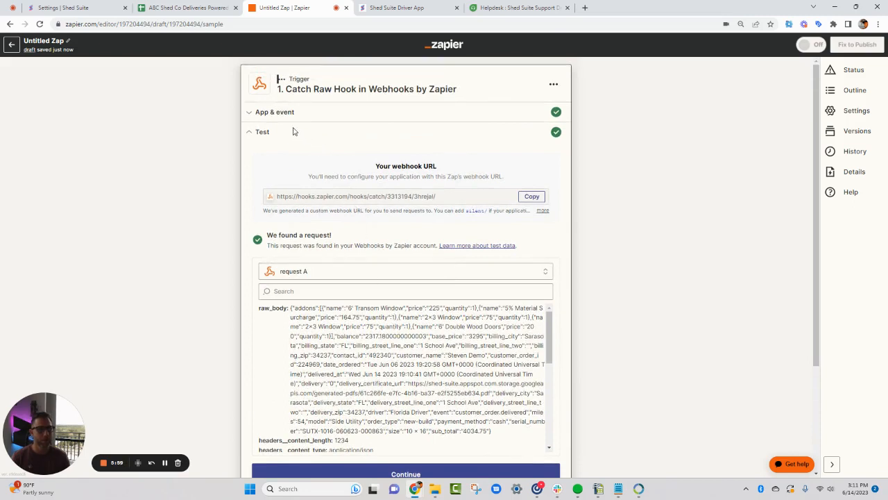
Change the Webhooks by Zapier trigger event to Catch Hook and test the trigger
click(269, 112)
click(351, 181)
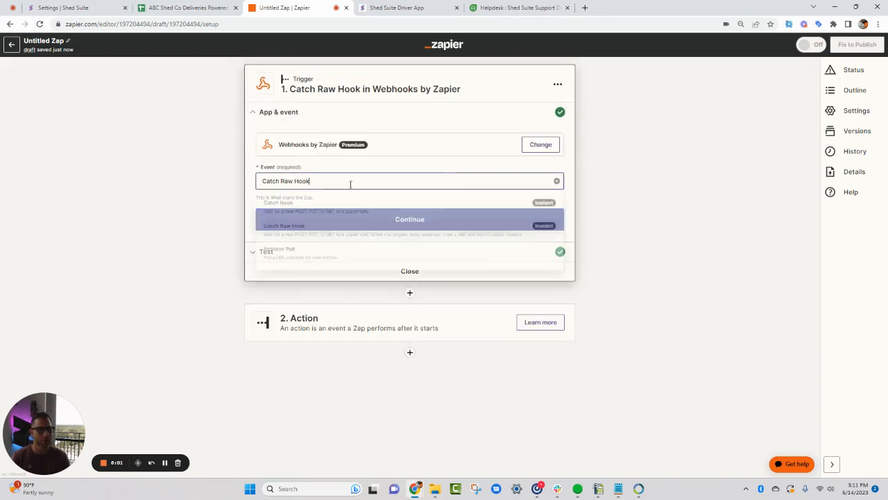
click(334, 210)
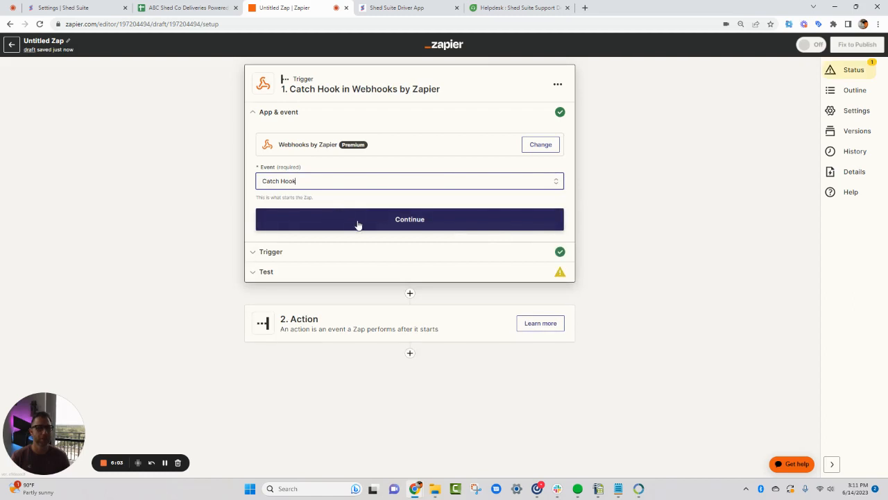
click(358, 223)
click(346, 211)
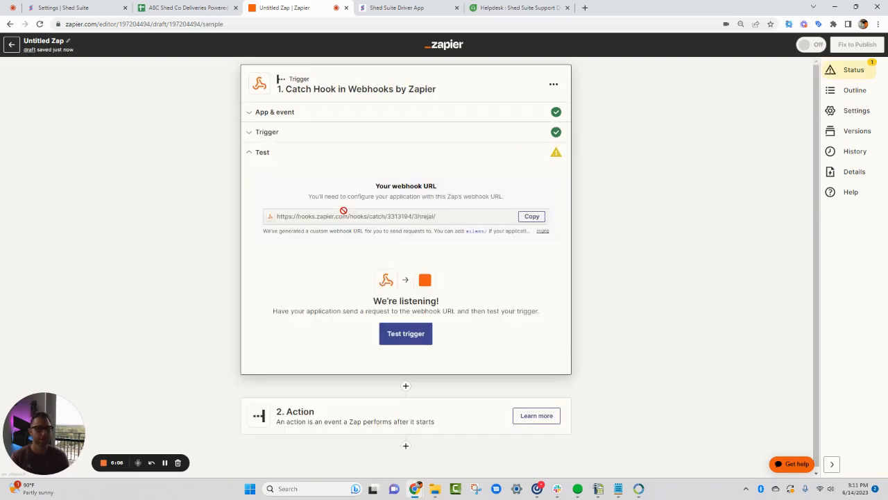
click(419, 335)
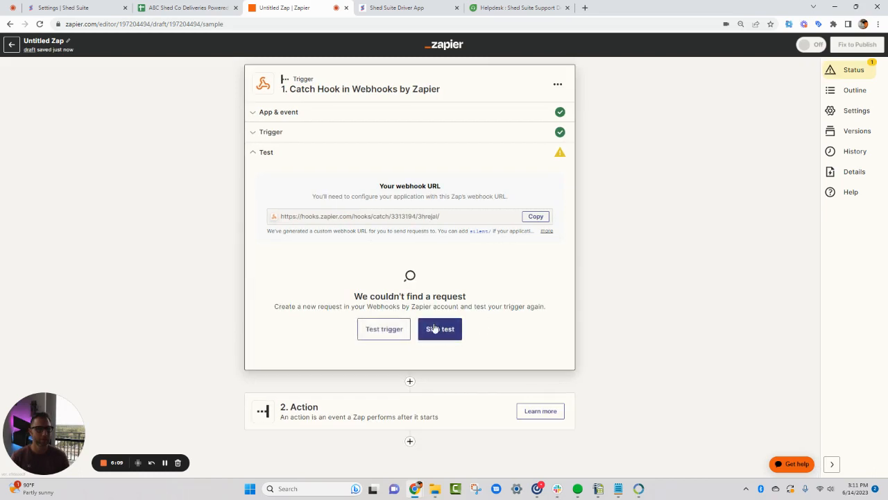
Start delivering the scheduled Classic Gable 10x14 order in the Driver App, attaching Cottage Shed.jpg and setting the miles to 43
click(406, 8)
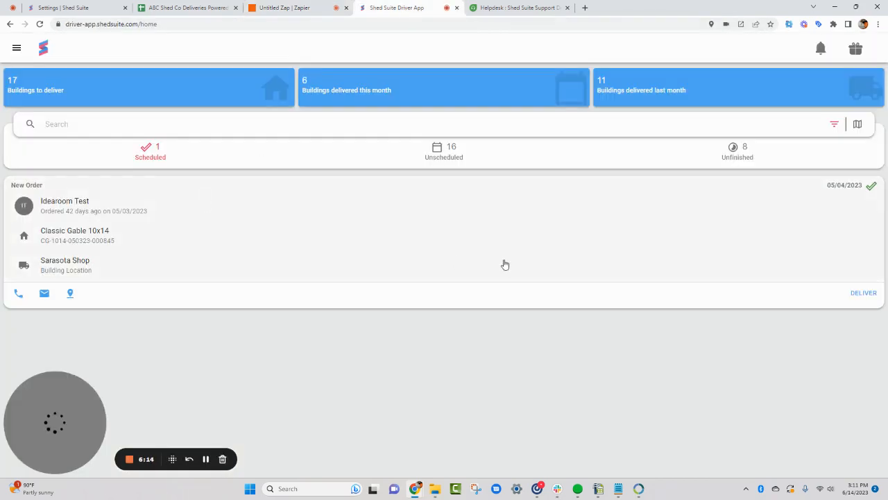
click(863, 294)
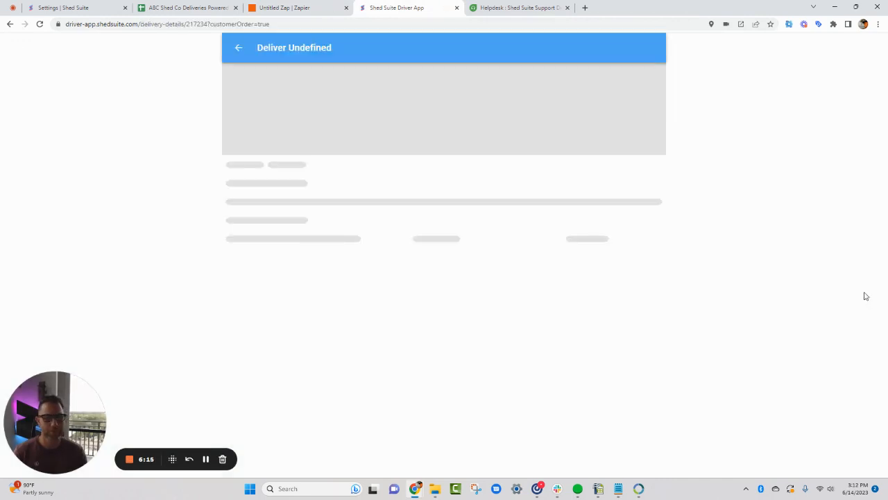
click(296, 167)
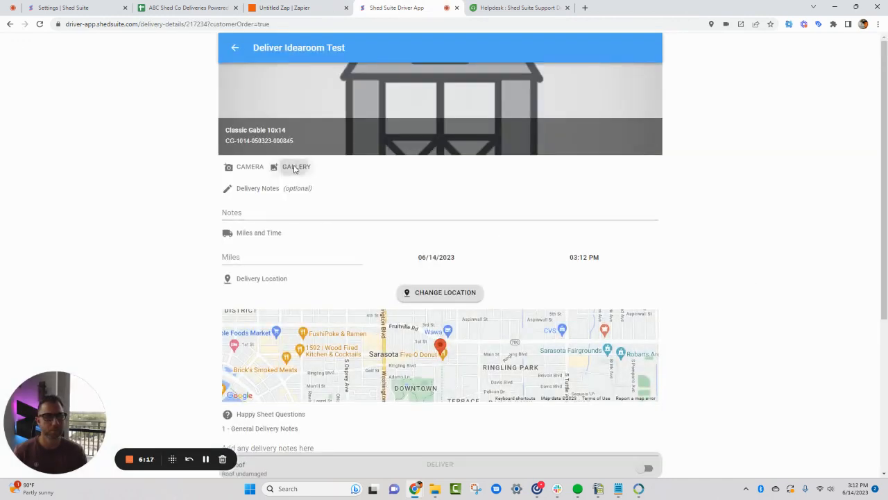
double_click(108, 152)
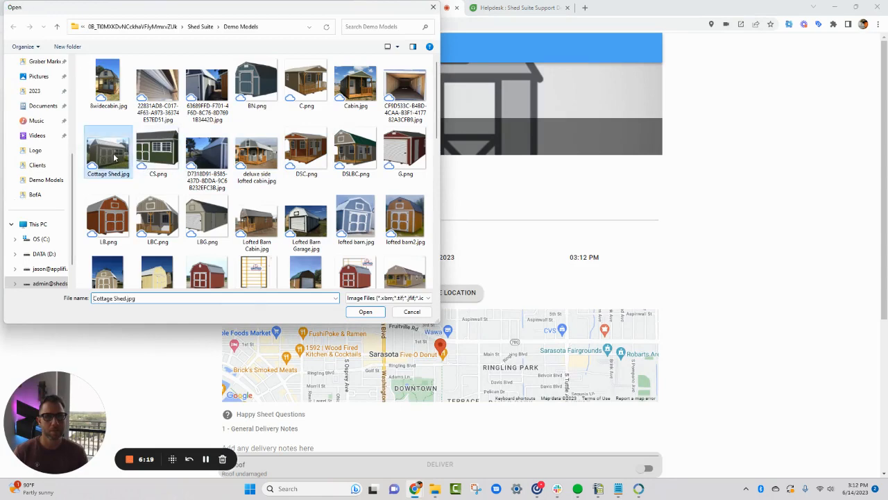
click(272, 295)
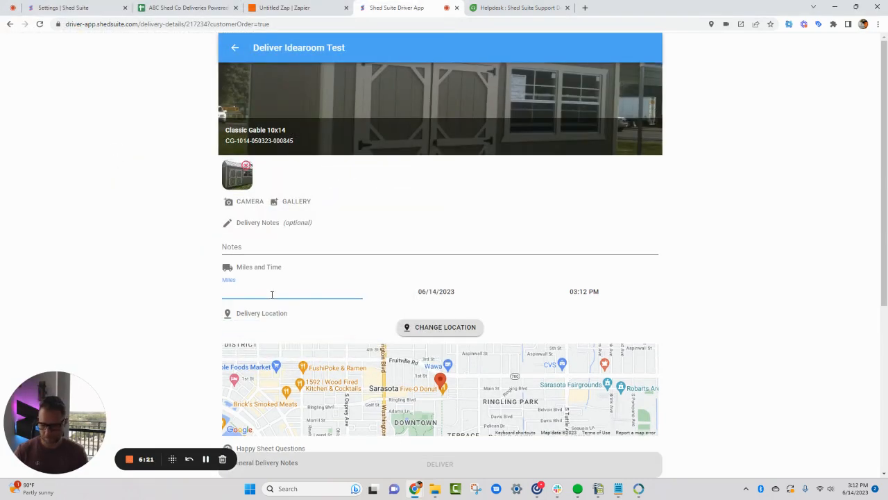
Turn on the Roof, Siding, Placement and Customer answers in the delivery's Happy Sheet Questions
scroll(281, 292, down, 3)
click(647, 287)
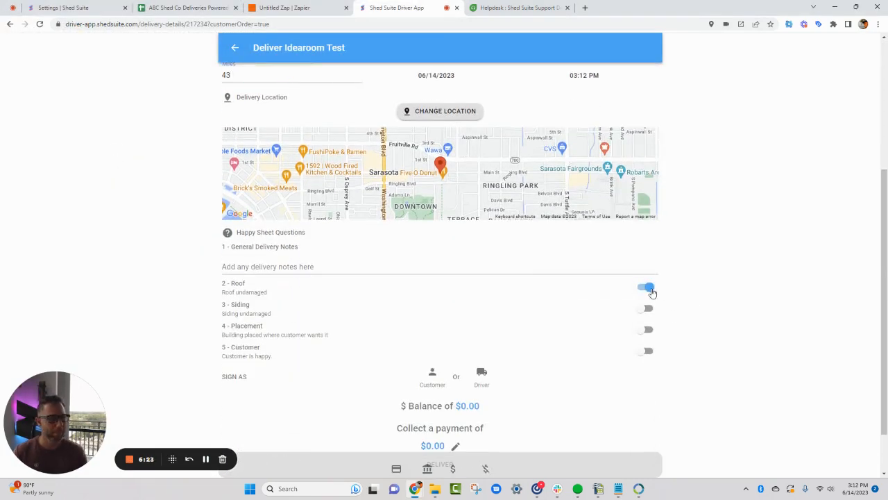
click(646, 308)
click(647, 330)
click(646, 351)
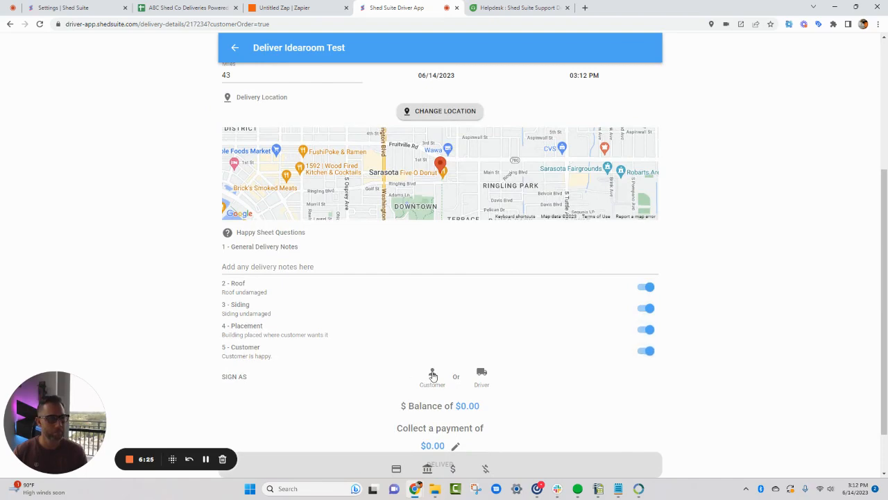
Sign the delivery as the customer with a freehand signature and save it
click(432, 375)
mouse_move(424, 251)
mouse_down()
mouse_move(420, 276)
mouse_move(512, 272)
mouse_up()
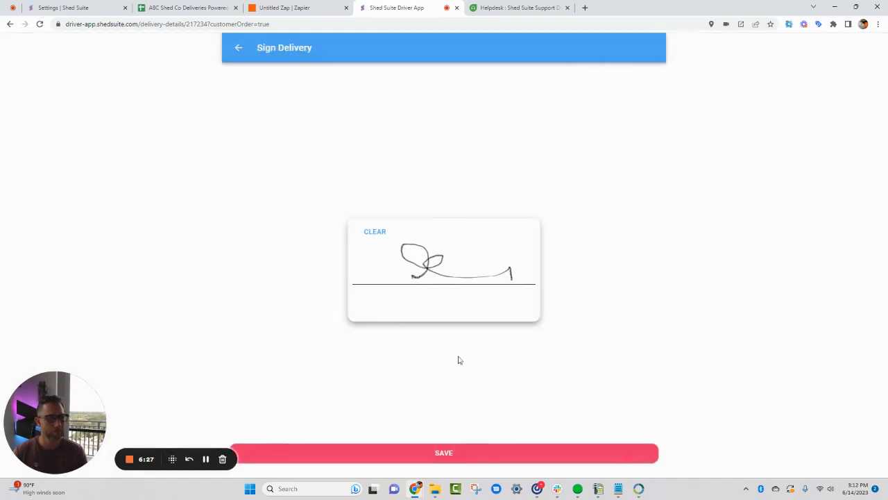
click(446, 452)
Choose cash as the payment method for the Classic Gable order and submit its delivery
scroll(548, 382, down, 2)
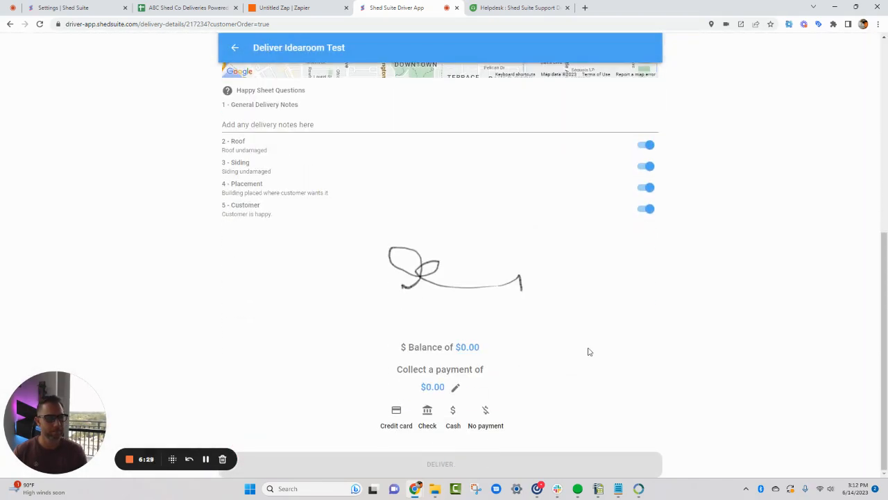
click(455, 411)
click(439, 464)
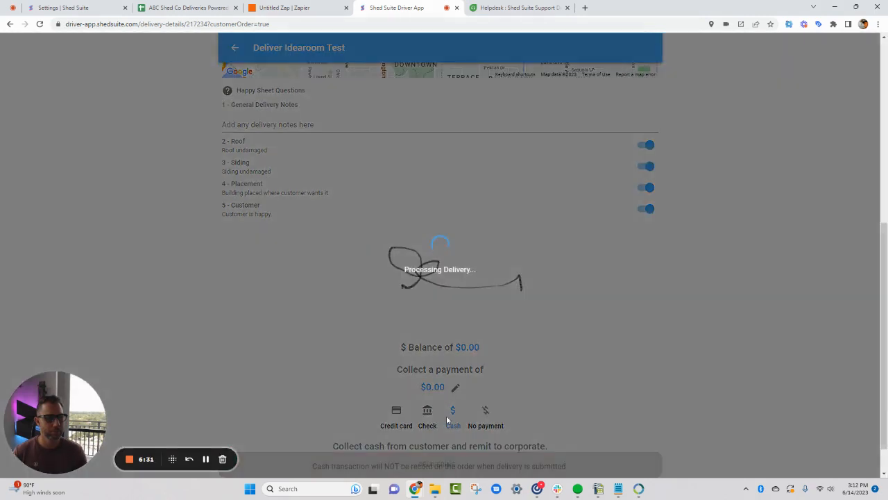
Compare the Zapier trigger with the Driver App to check whether the submitted delivery is still processing
click(283, 9)
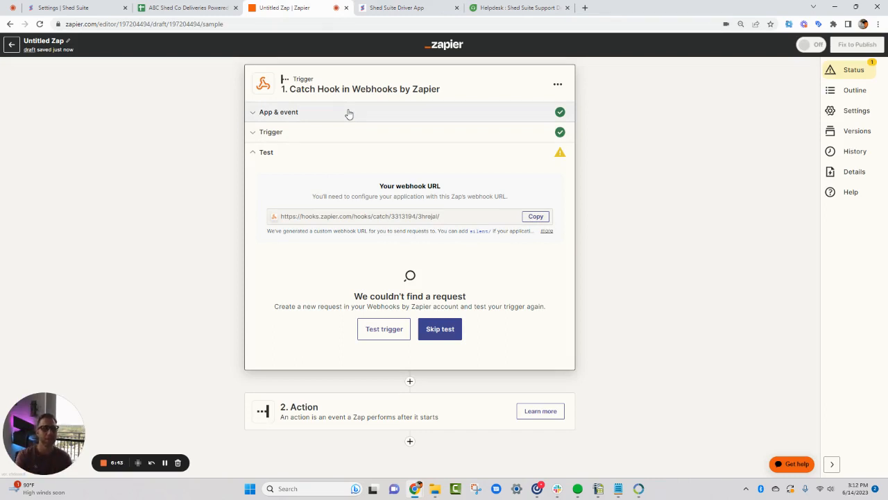
click(392, 8)
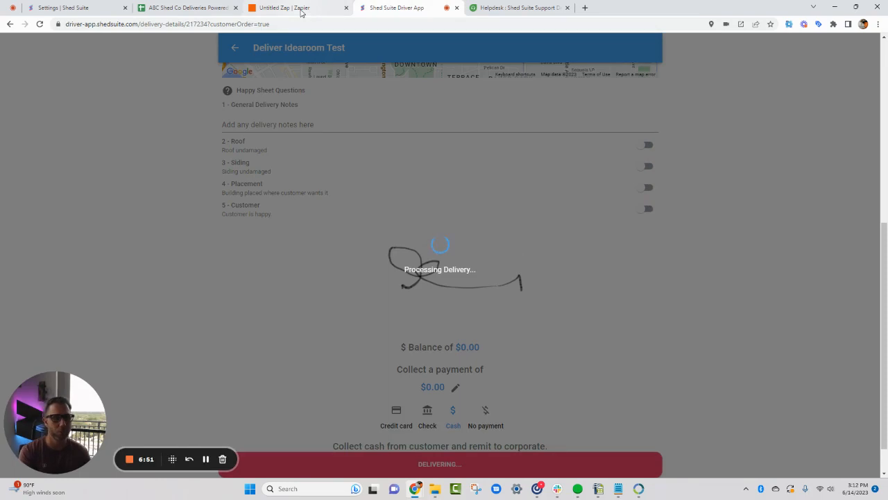
click(205, 458)
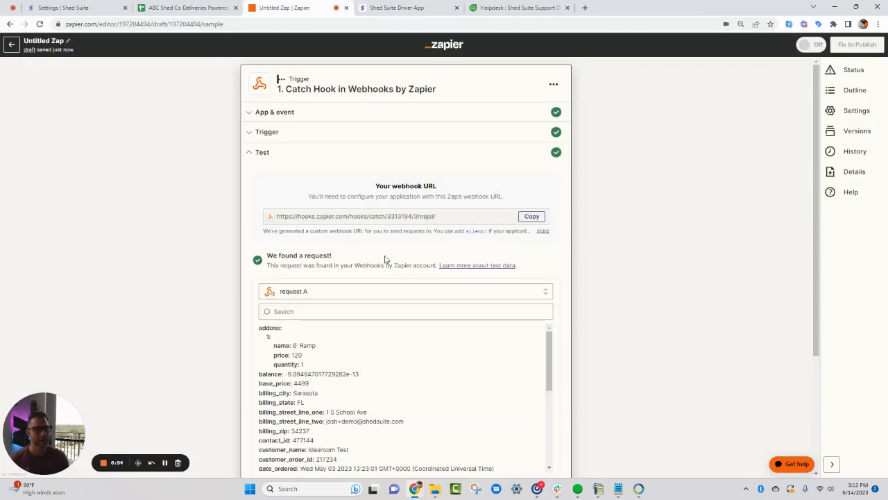
Test the Catch Hook trigger, review all fields of the received request and continue to the Zap's action
scroll(423, 230, down, 2)
scroll(338, 273, down, 5)
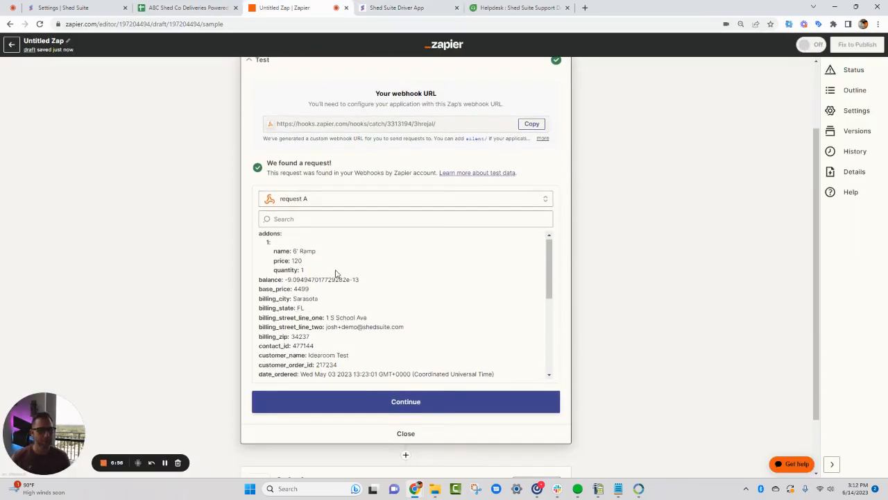
scroll(317, 266, down, 1)
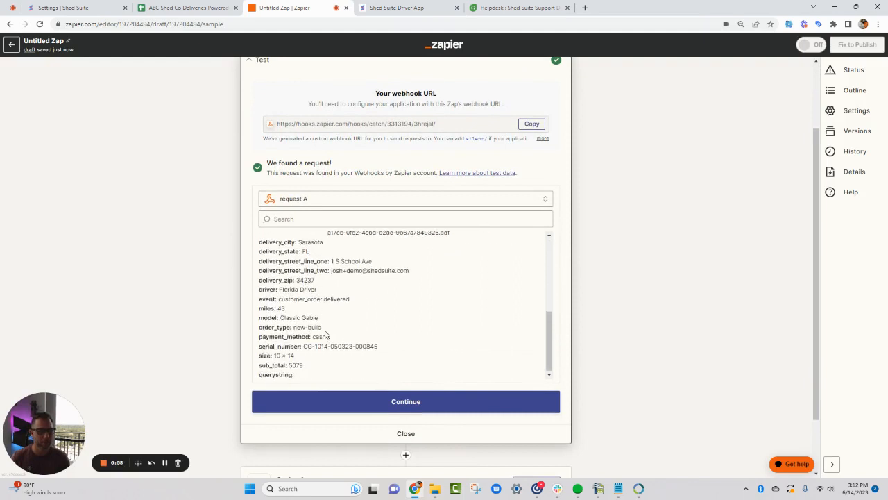
click(389, 403)
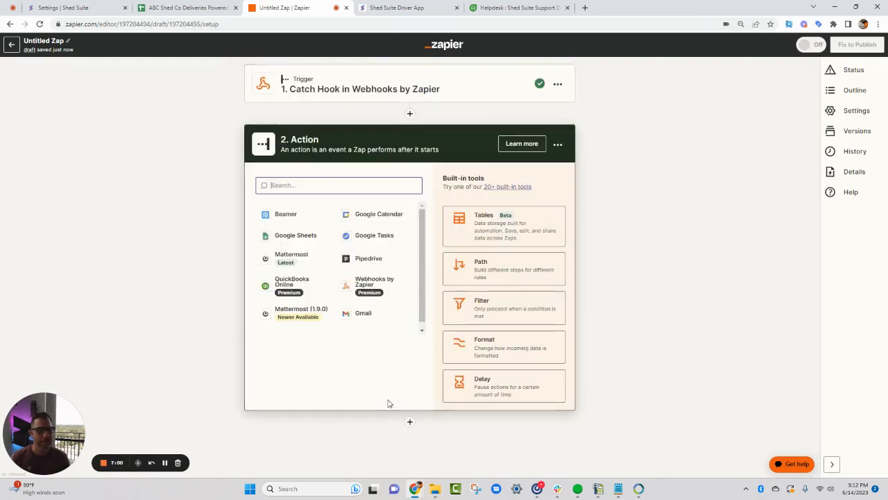
Set the Zap's action to Google Sheets with the Create Spreadsheet Row event, using the already connected account
click(298, 236)
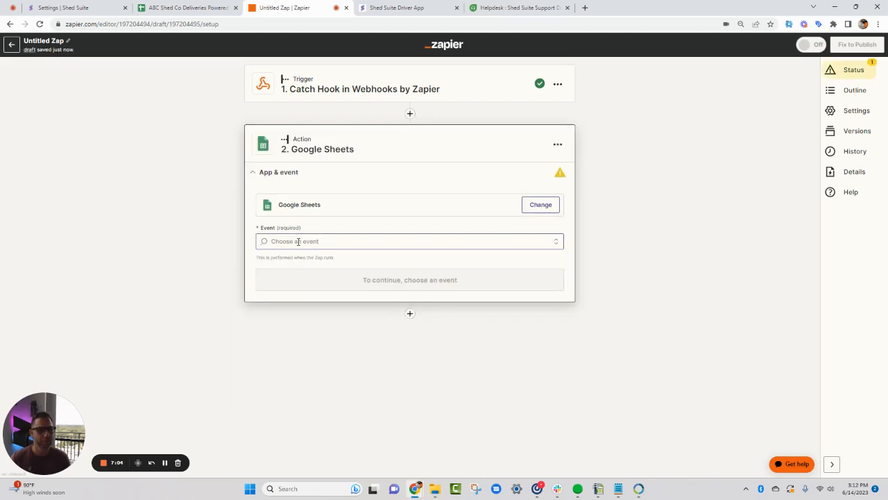
click(298, 241)
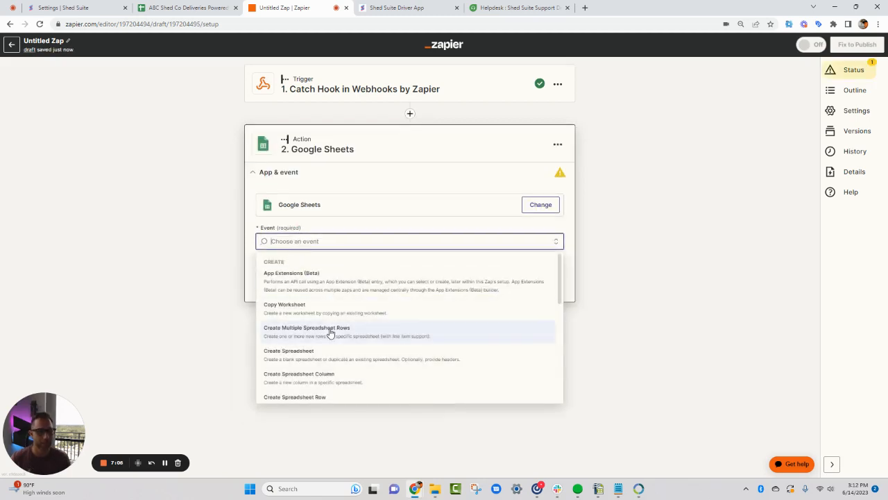
scroll(330, 333, down, 3)
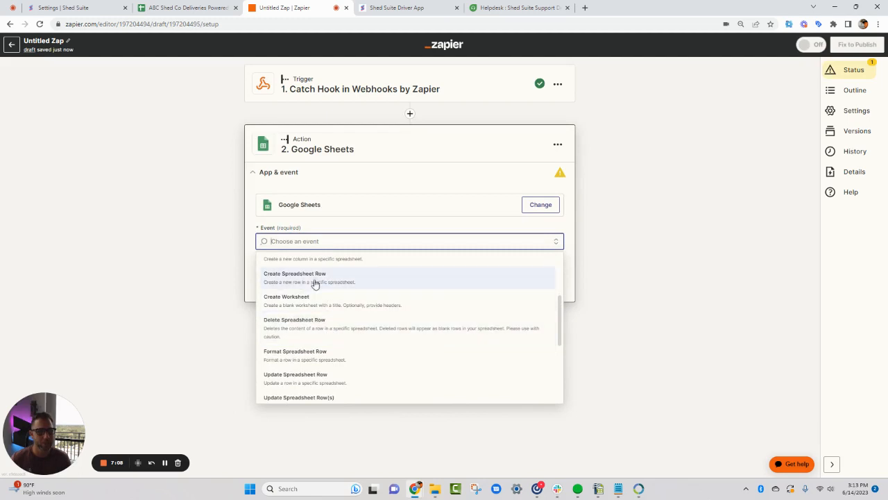
click(299, 283)
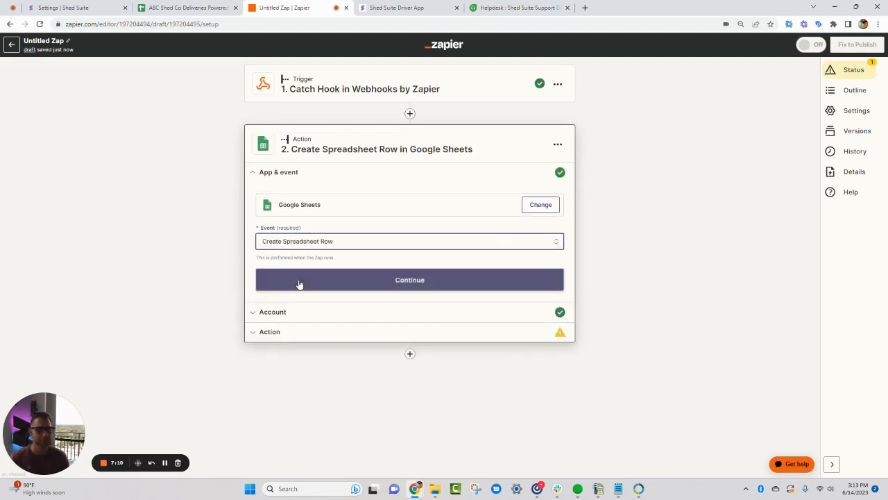
click(299, 281)
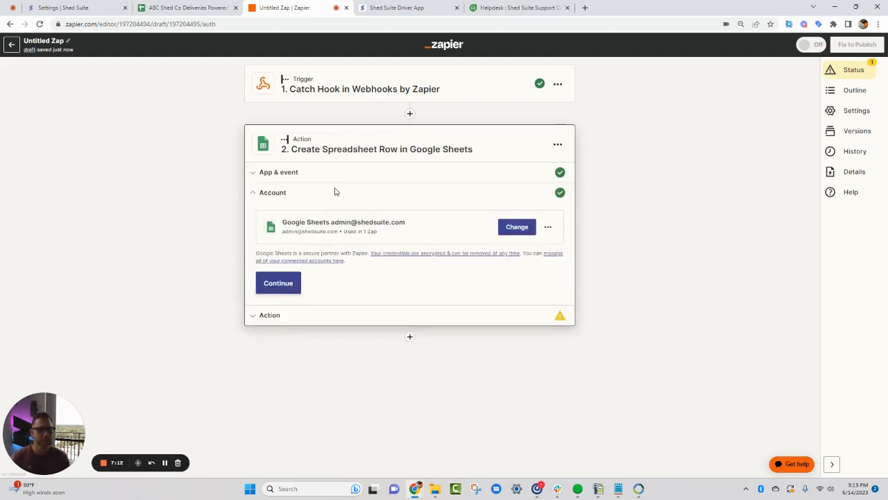
click(281, 283)
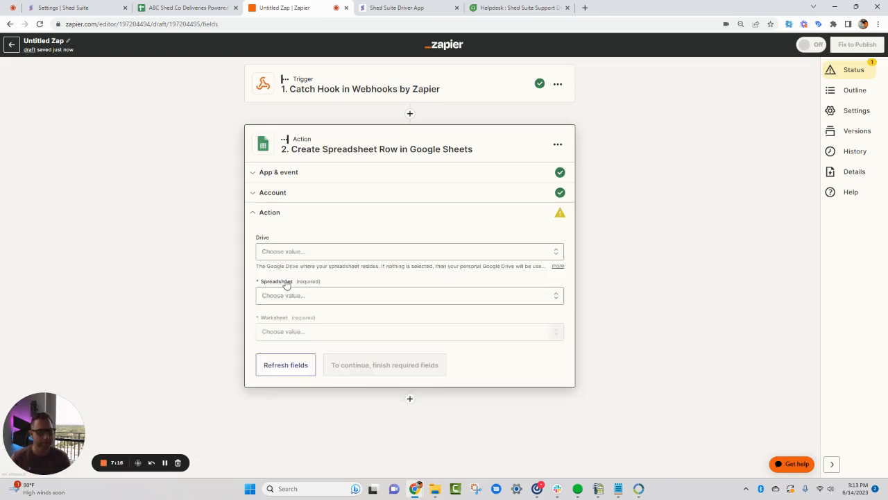
Target Sheet1 of the ABC Shed Co Deliveries Powered by Shed Suite Webhooks spreadsheet in My Google Drive for the new row
click(285, 252)
click(275, 330)
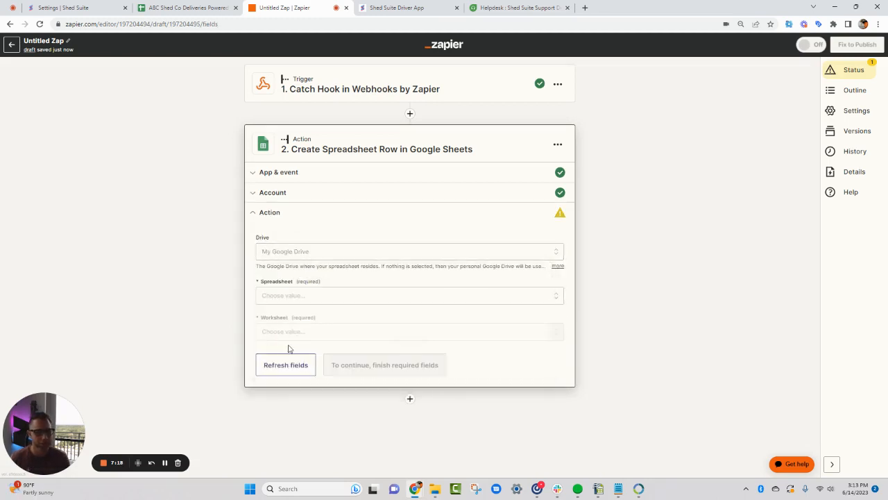
click(287, 301)
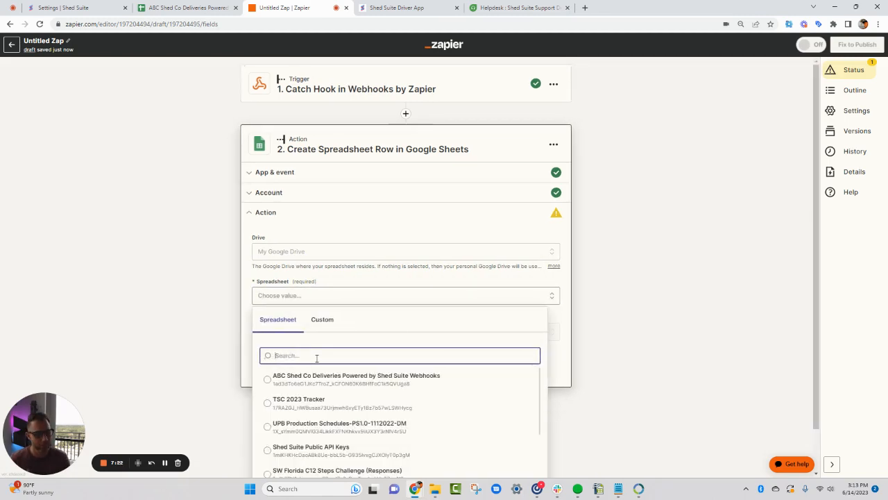
click(364, 381)
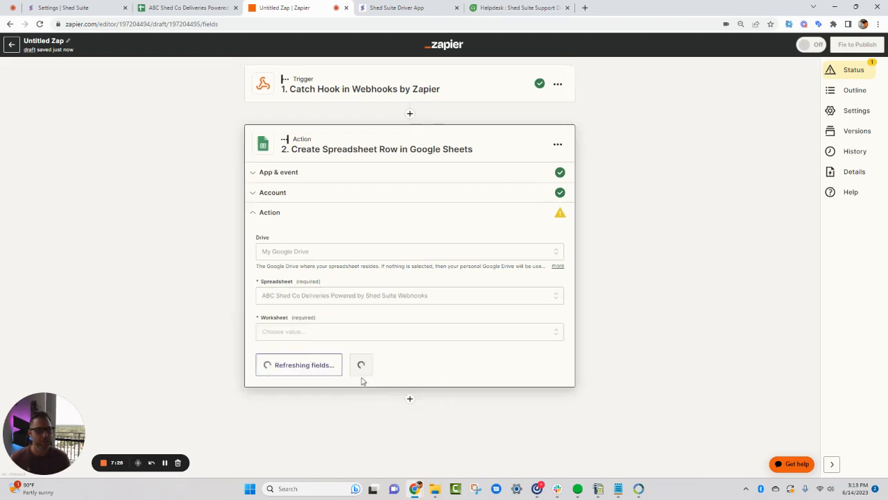
click(300, 333)
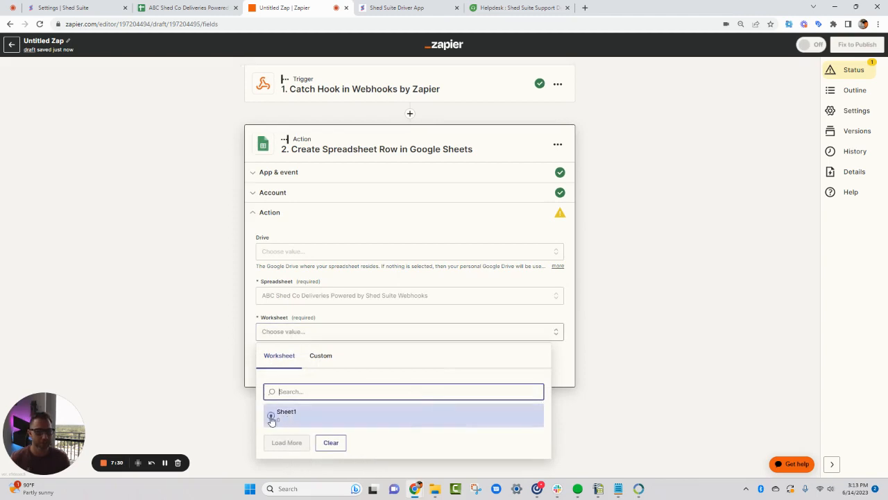
click(272, 419)
Refresh the action's fields to load the worksheet's current columns and look through them
scroll(243, 349, down, 2)
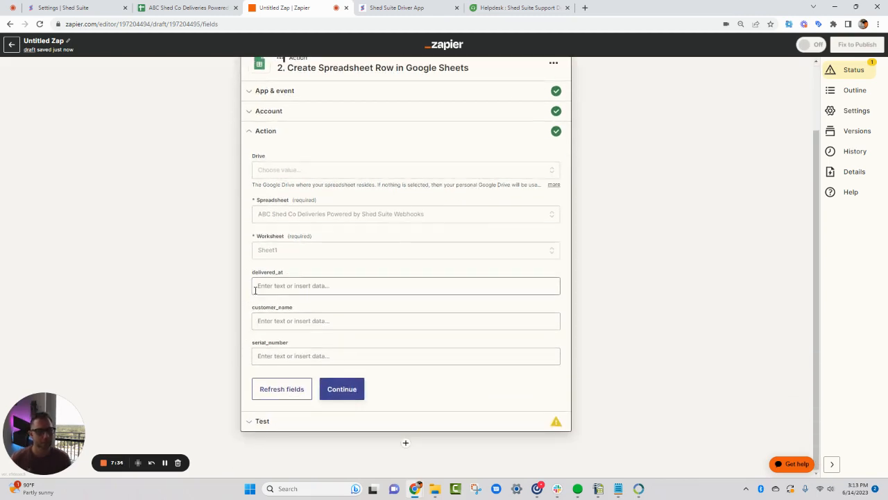
click(292, 388)
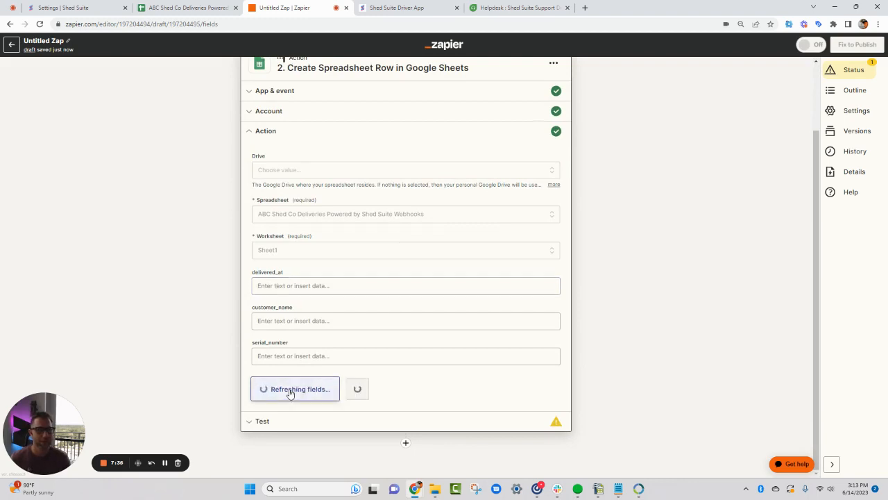
scroll(273, 307, down, 5)
scroll(274, 307, up, 5)
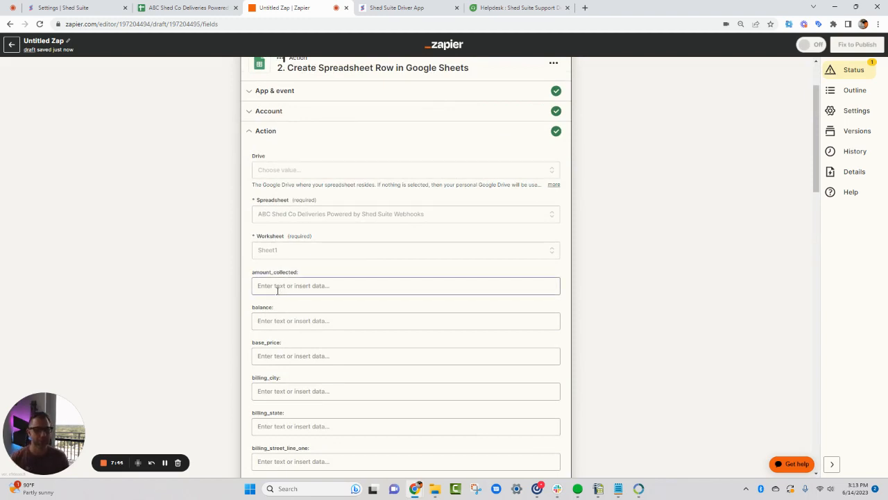
Search the Catch Hook data for an amount value for the amount_collected column and close the search
click(277, 291)
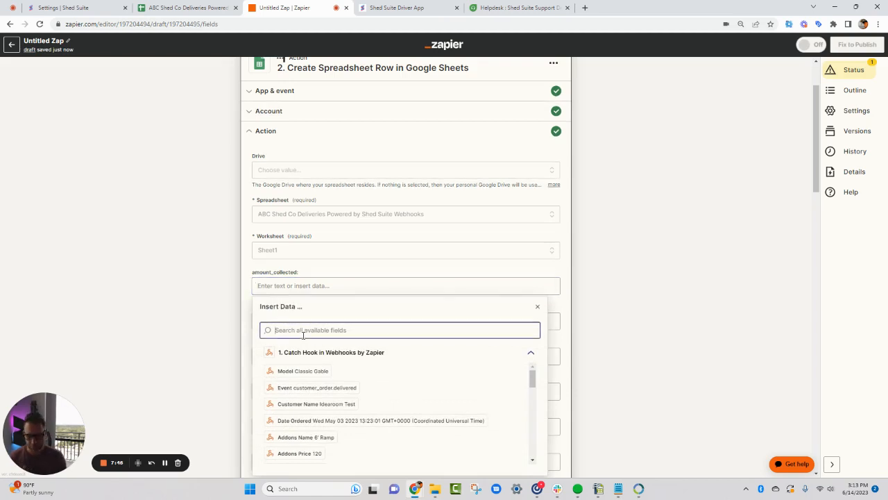
text(amount)
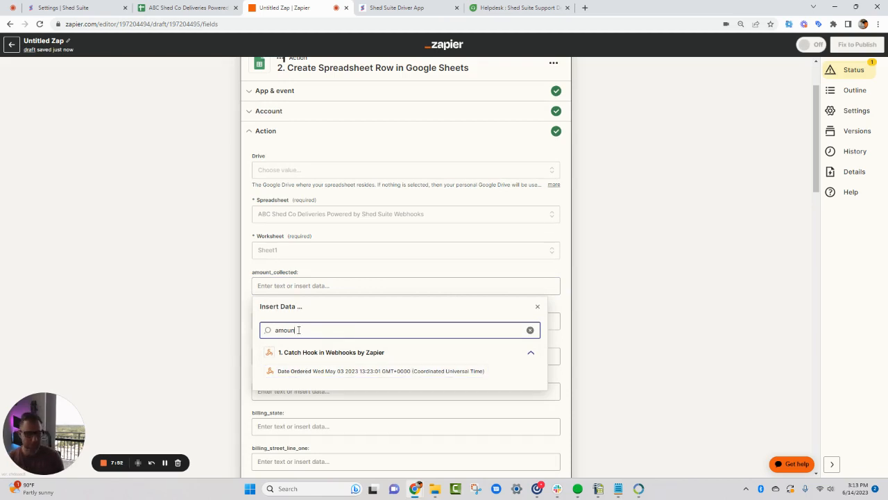
key(BackSpace)
key(BackSpace)
key(BackSpace)
key(BackSpace)
key(BackSpace)
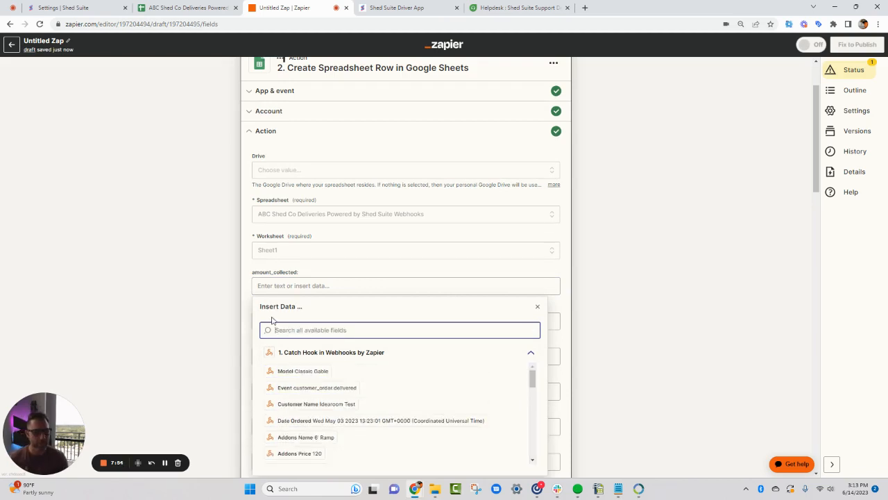
click(243, 309)
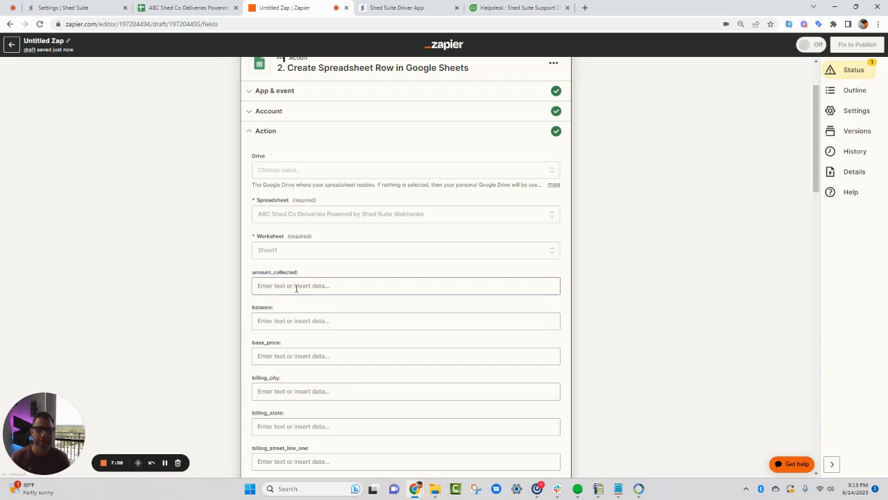
Map the balance column to the Catch Hook's Balance value, searching the available fields for "balanc"
click(283, 319)
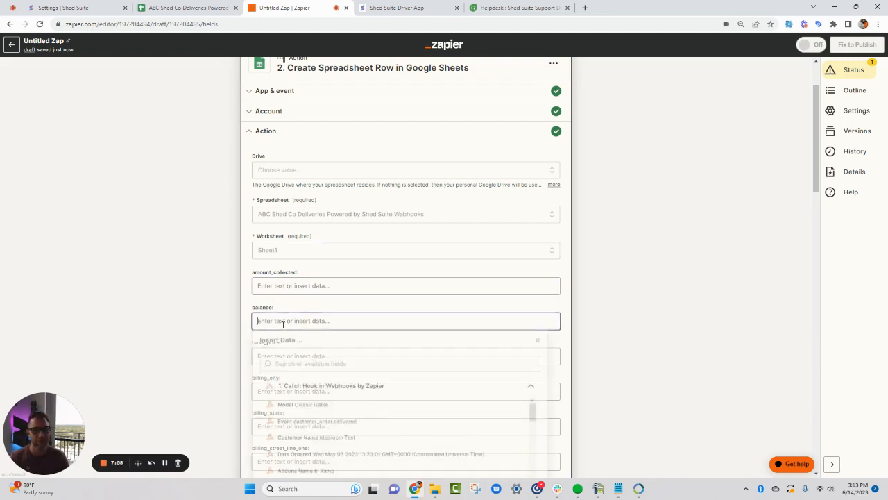
text(ba)
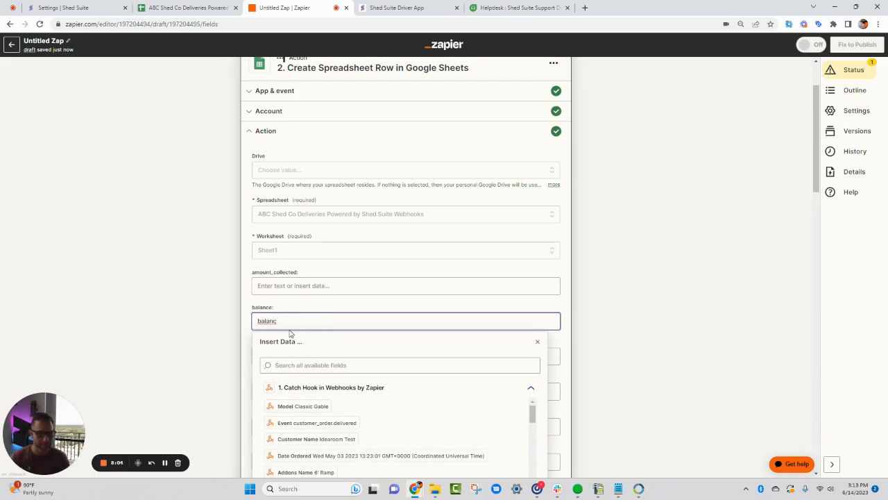
text(lanc)
key(BackSpace)
key(BackSpace)
key(BackSpace)
key(BackSpace)
key(BackSpace)
key(BackSpace)
click(290, 365)
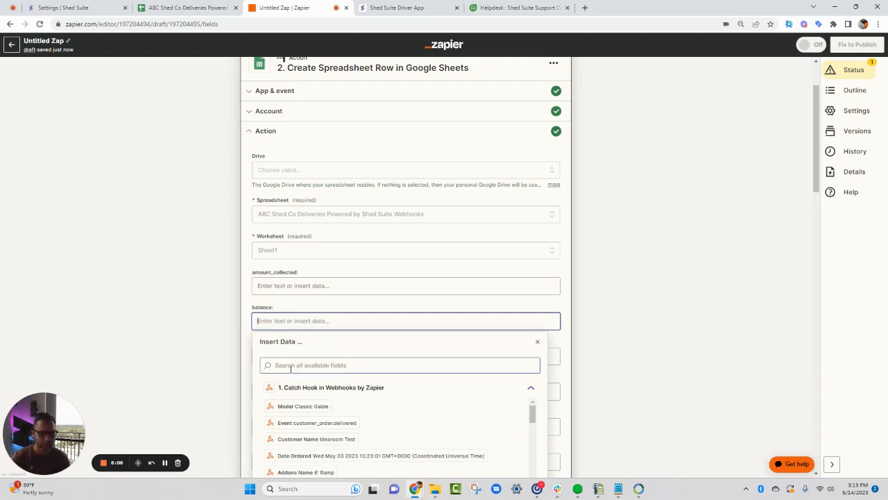
text(balanc)
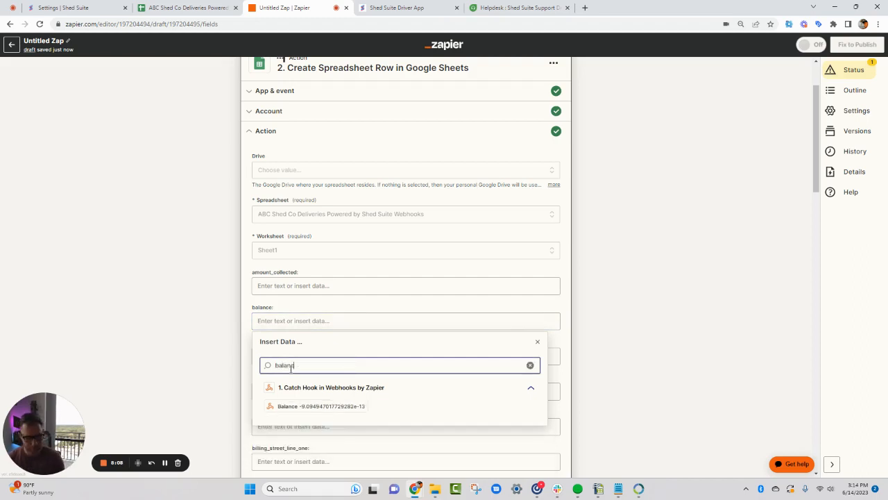
click(297, 406)
scroll(244, 281, down, 2)
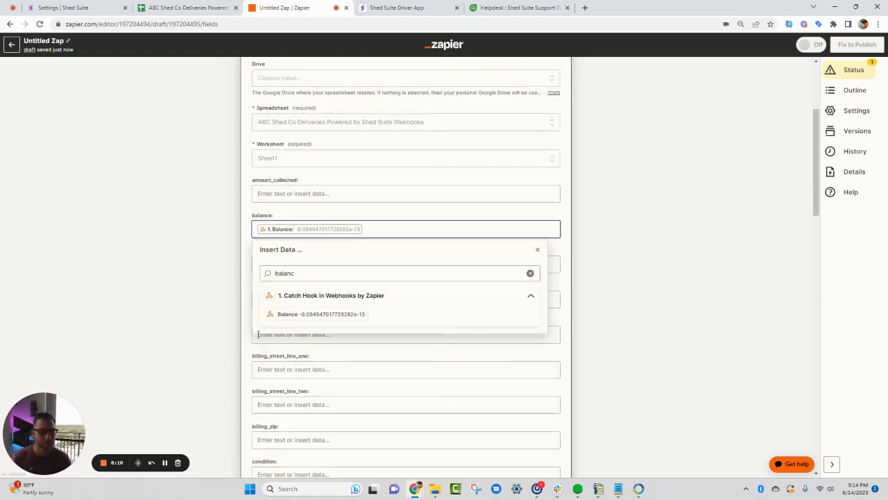
click(243, 267)
Map the base_price column to the Catch Hook's Base Price value, searching the available fields for "base"
click(285, 263)
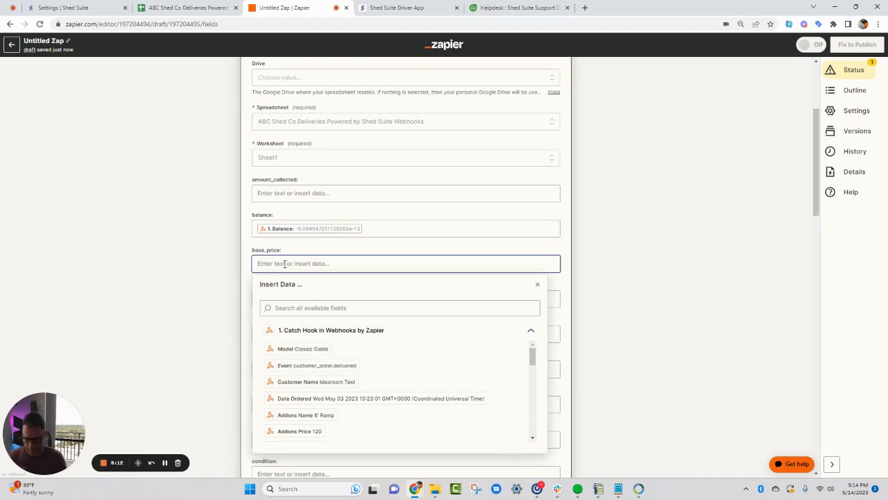
text(base)
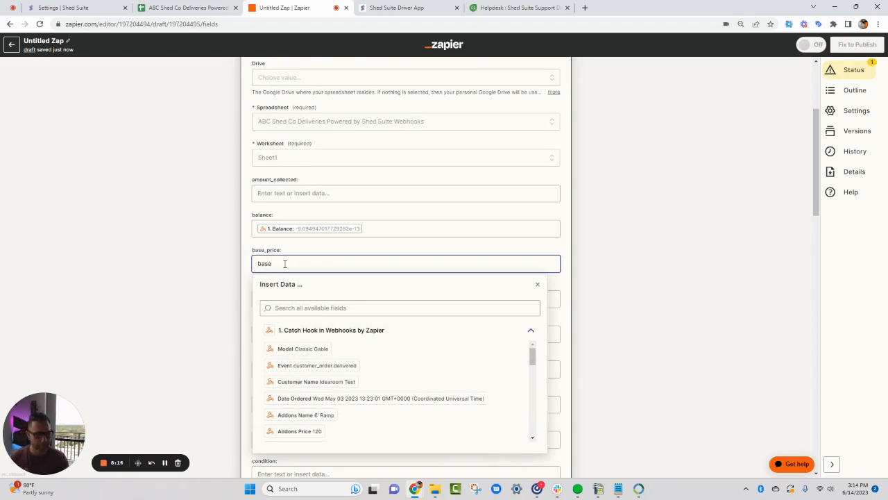
key(BackSpace)
key(BackSpace)
key(BackSpace)
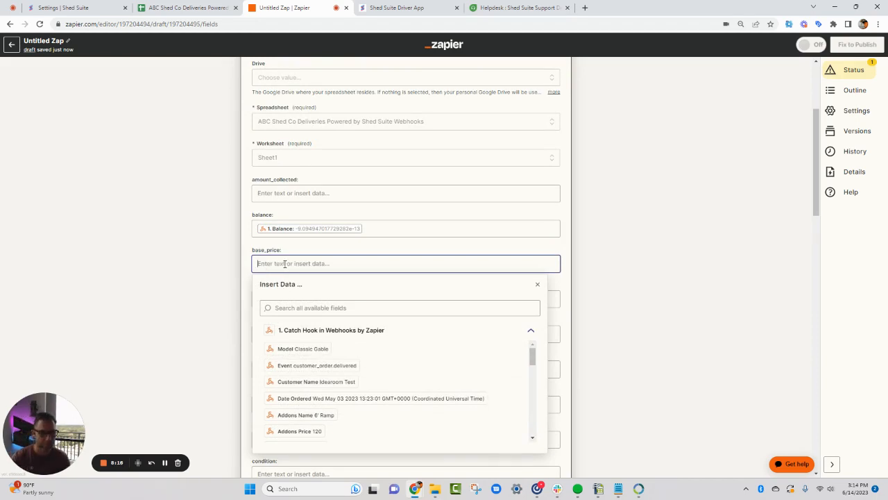
click(289, 308)
text(base)
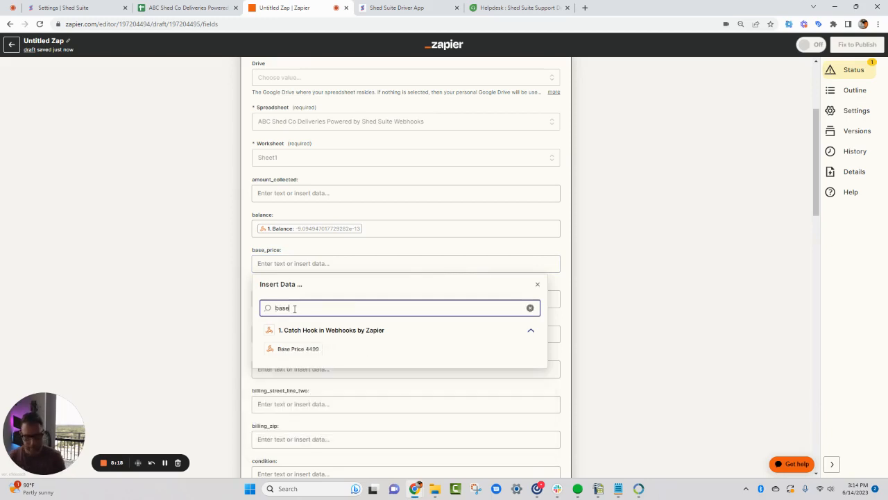
click(287, 349)
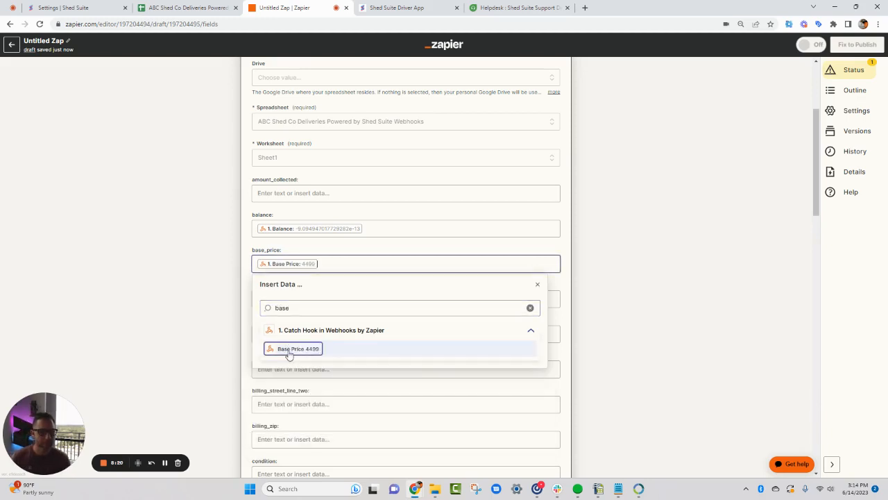
click(246, 291)
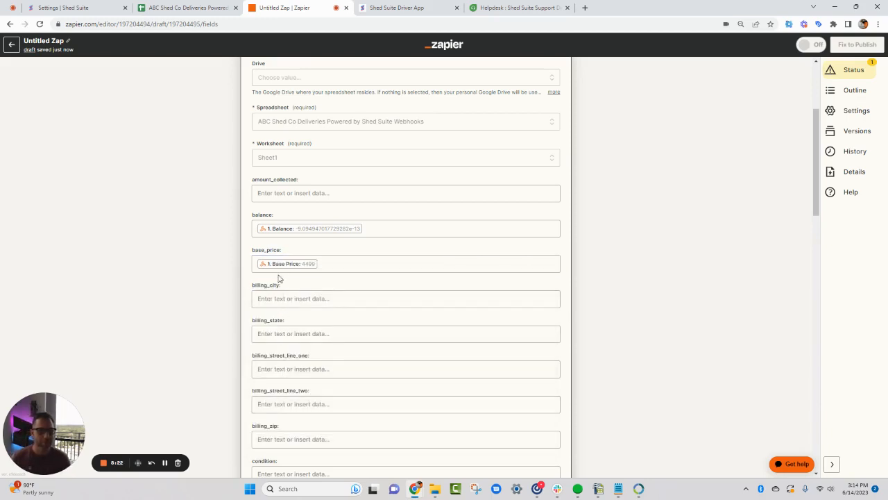
Continue past the mapped fields, test the action to send a sample row, and check it in the ABC Shed Co Deliveries spreadsheet
scroll(271, 416, down, 1)
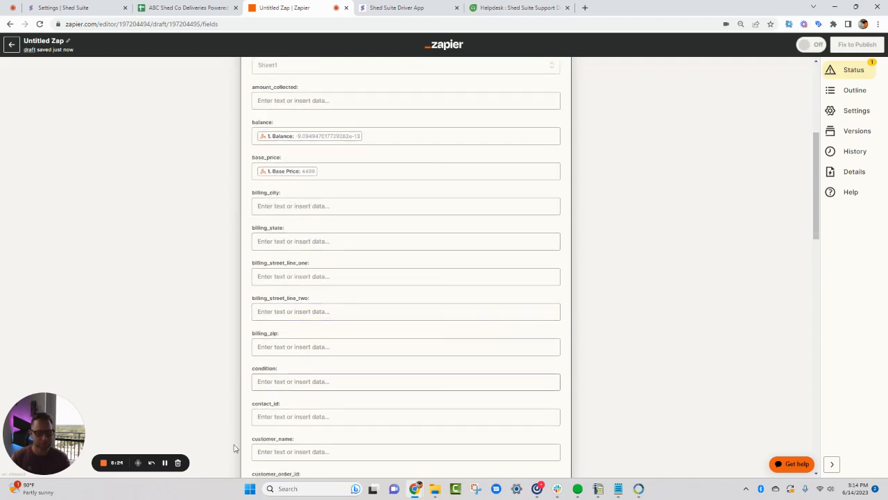
click(164, 463)
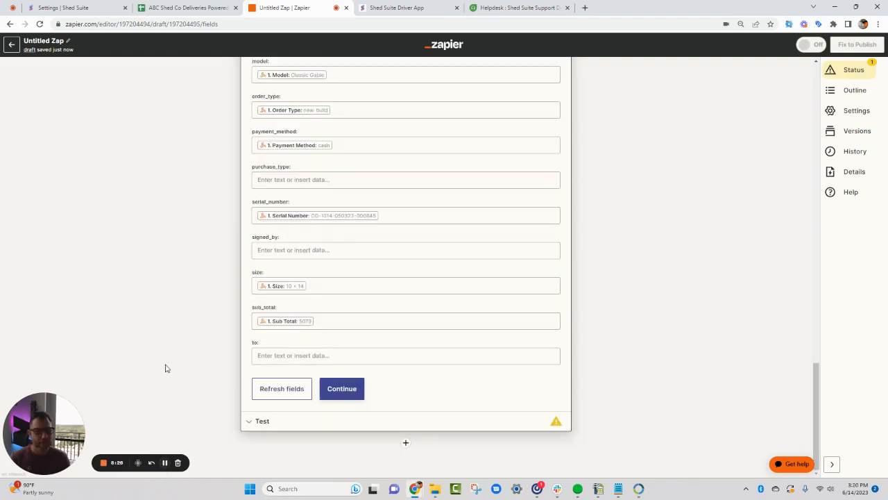
scroll(327, 250, up, 10)
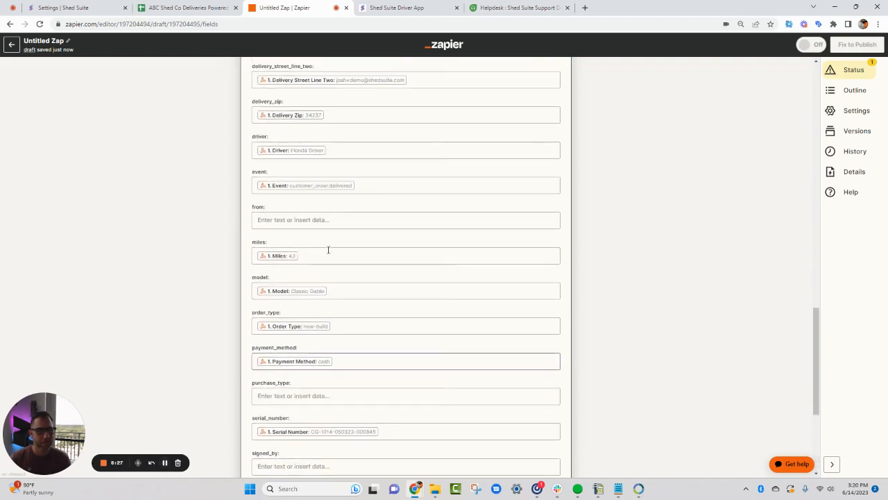
scroll(327, 250, down, 6)
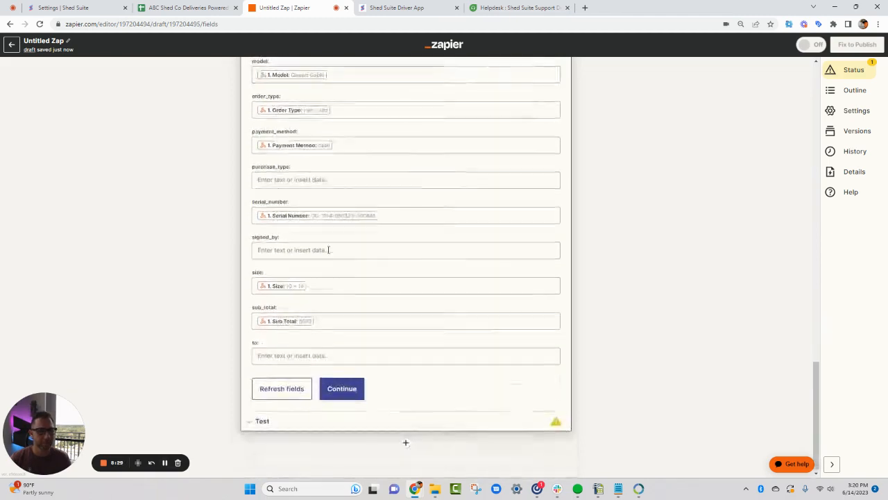
click(341, 390)
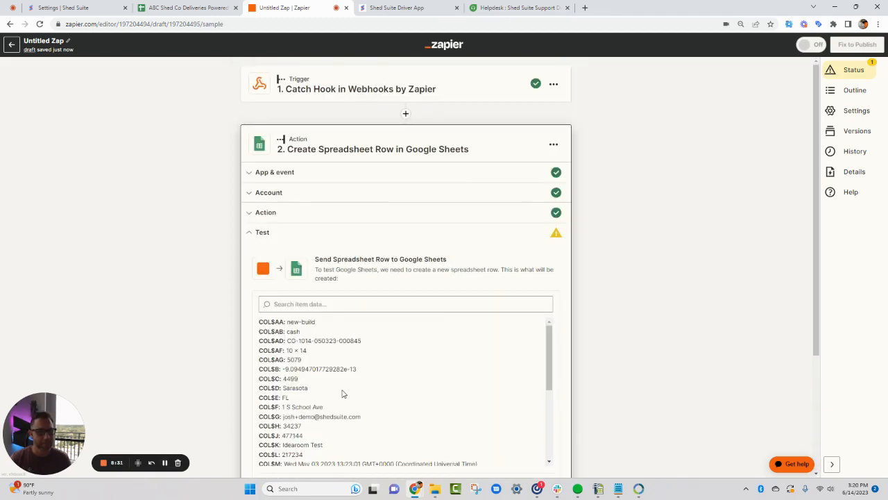
scroll(365, 282, down, 2)
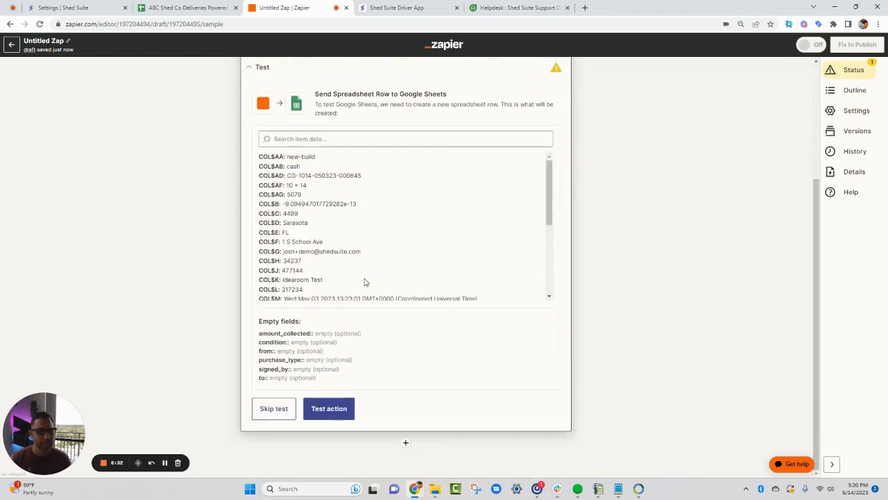
click(323, 408)
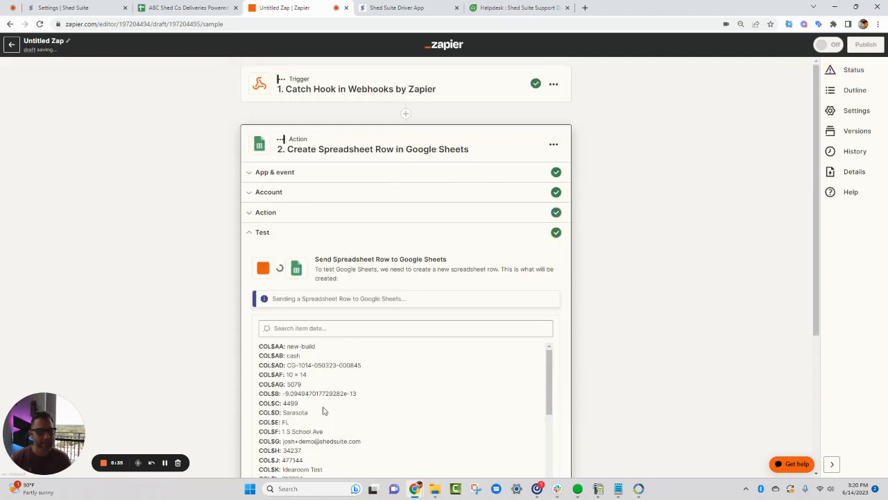
scroll(331, 284, down, 2)
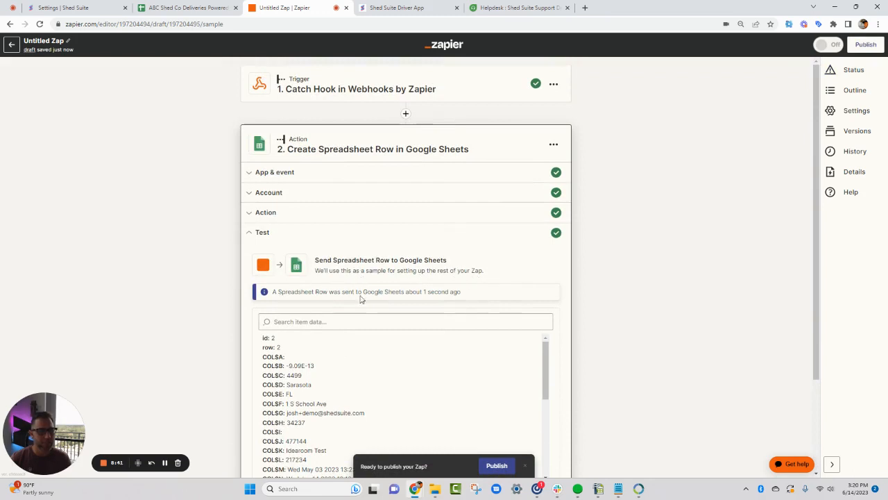
click(182, 7)
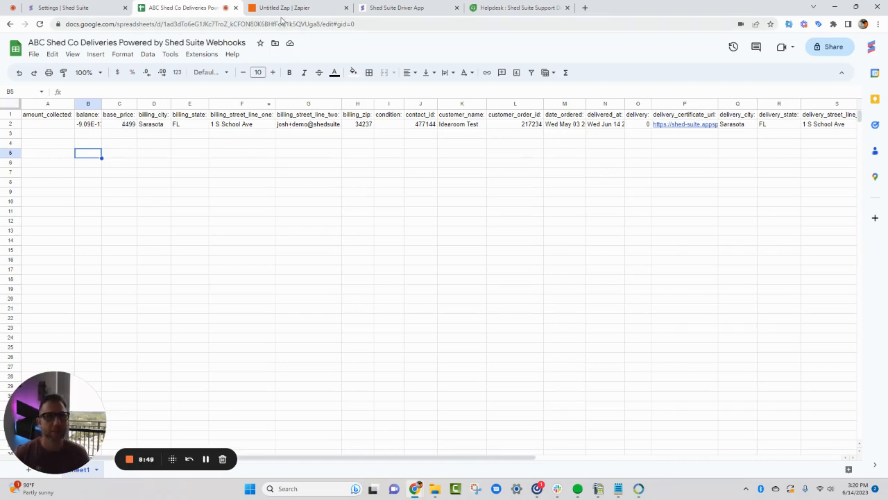
Return to the Zap in Zapier and publish it
click(309, 13)
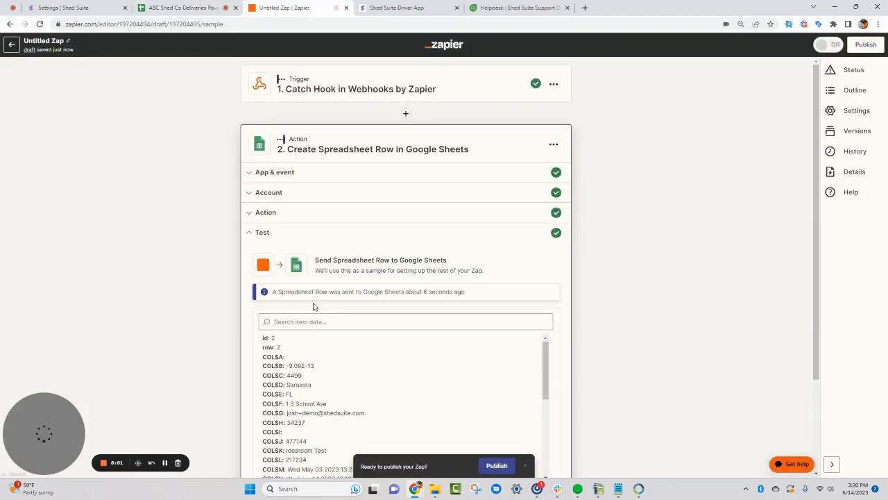
scroll(312, 308, down, 2)
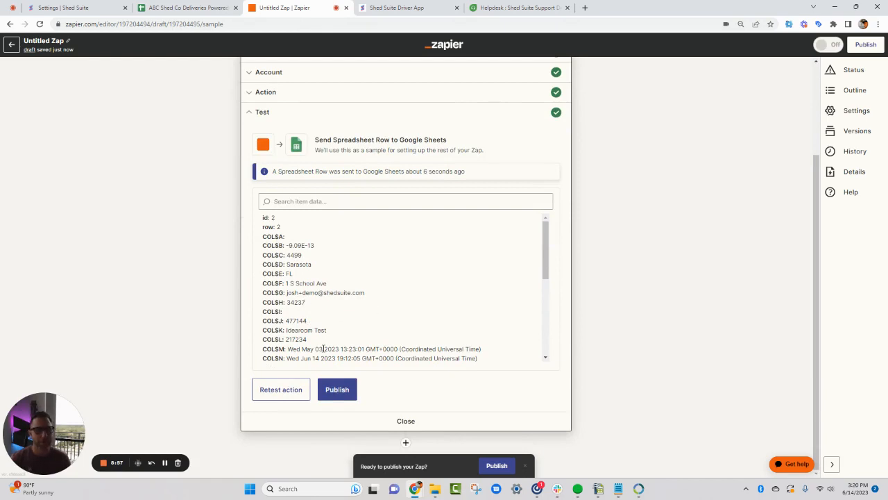
click(337, 390)
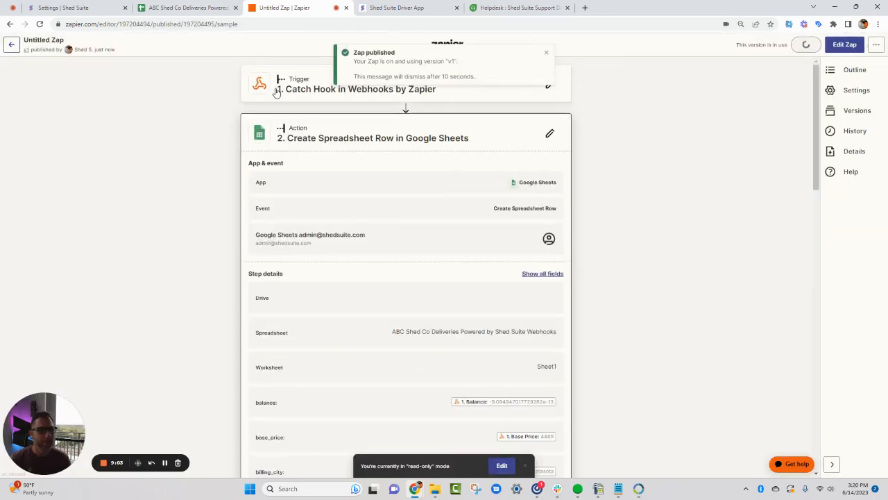
Look through the published Zap's mapped fields, and switch to Shed Suite's Webhook Settings to view the webhook list
scroll(313, 261, down, 2)
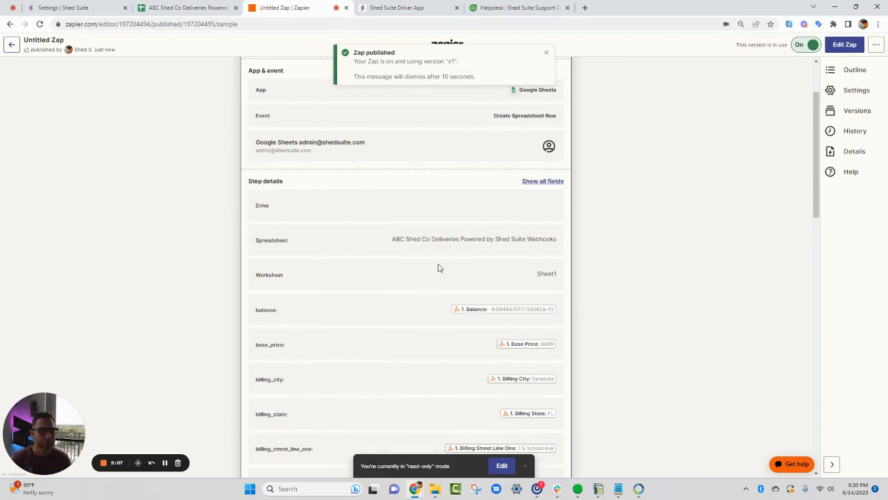
scroll(481, 260, down, 8)
scroll(486, 258, down, 5)
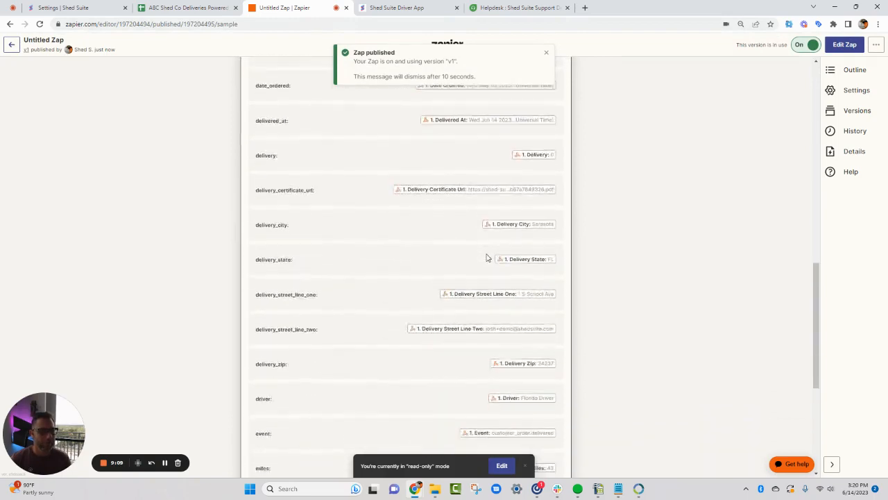
scroll(486, 257, up, 12)
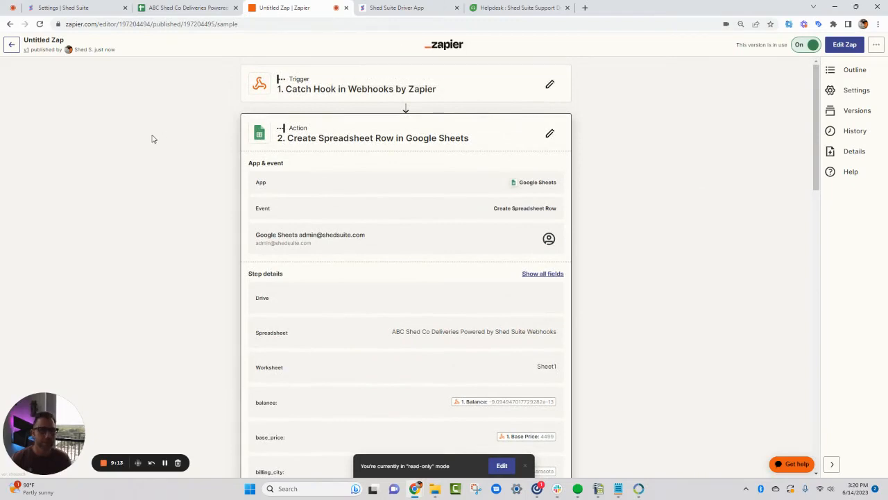
click(97, 10)
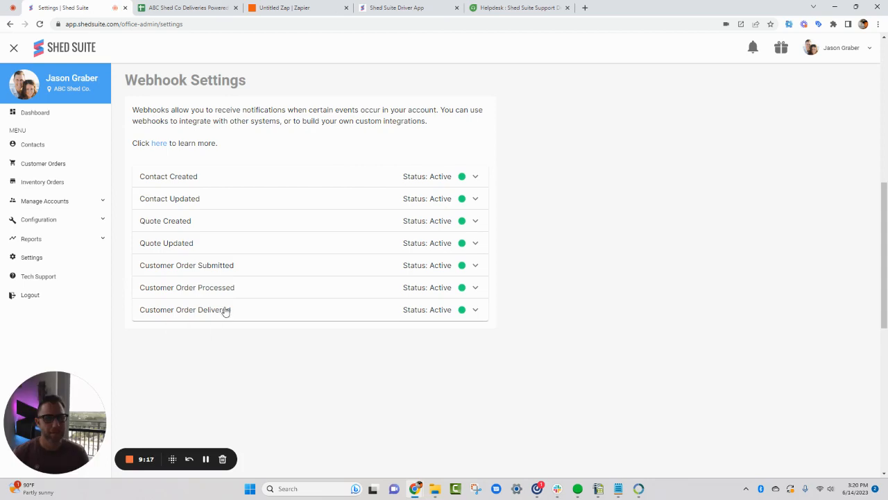